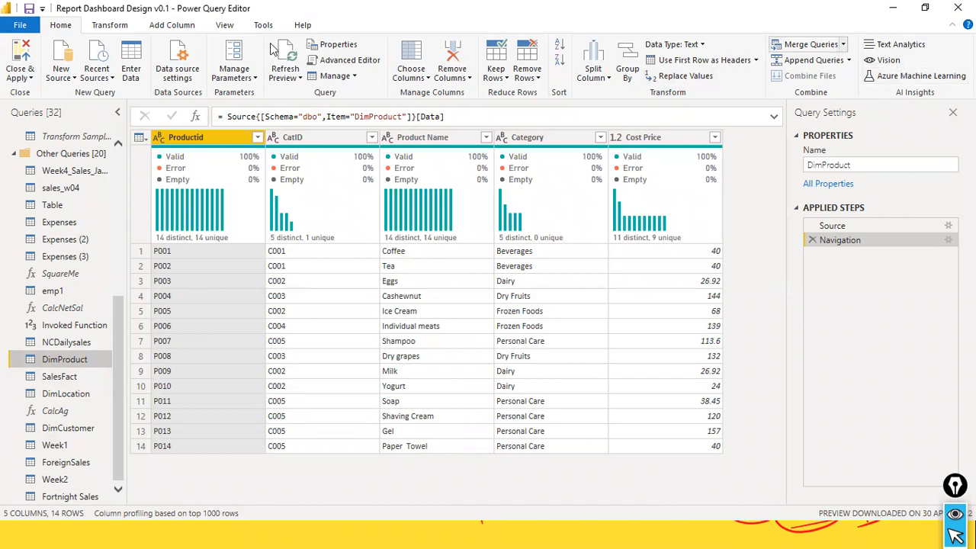
Step: Merge DimProduct with SalesFact as a new query, matching on Productid with a Left Outer join and no fuzzy matching
click(844, 44)
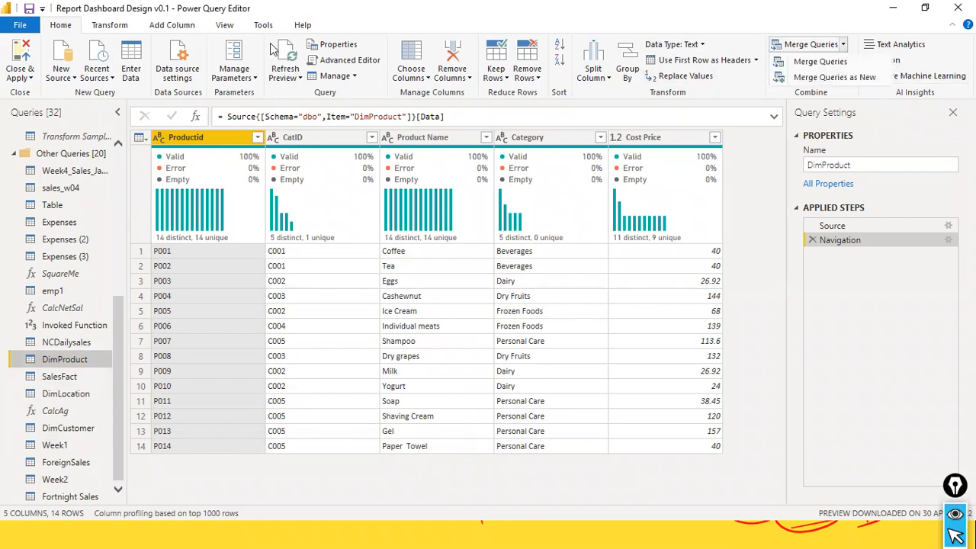
click(842, 77)
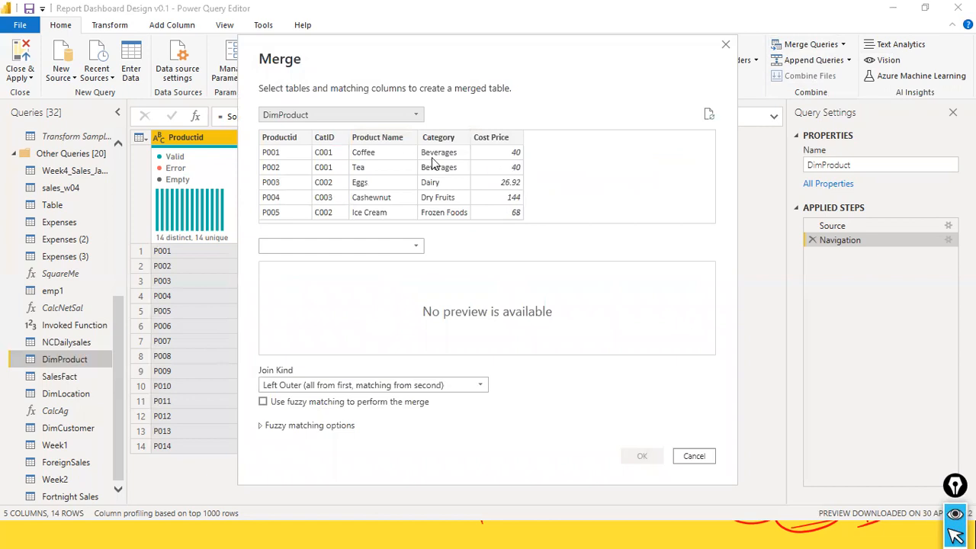
click(416, 246)
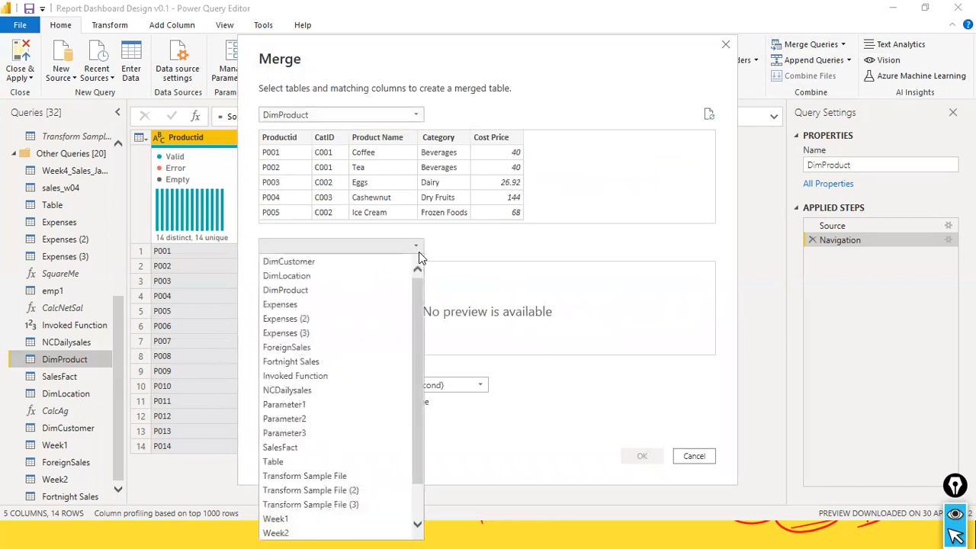
click(344, 446)
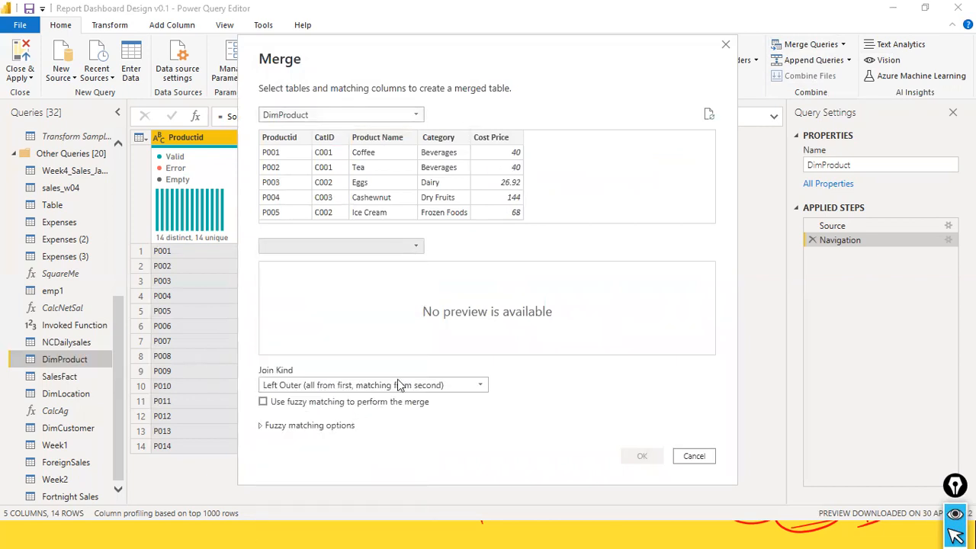
click(300, 151)
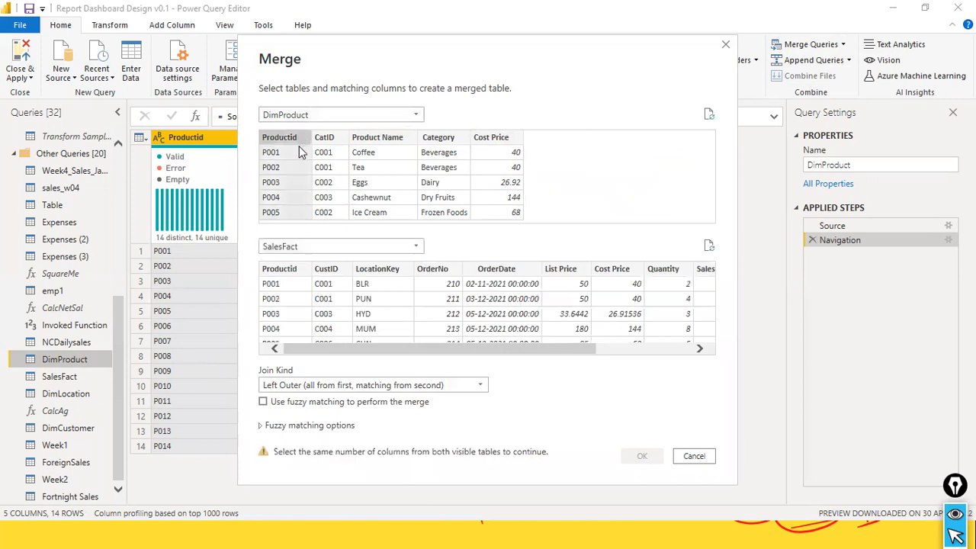
click(295, 274)
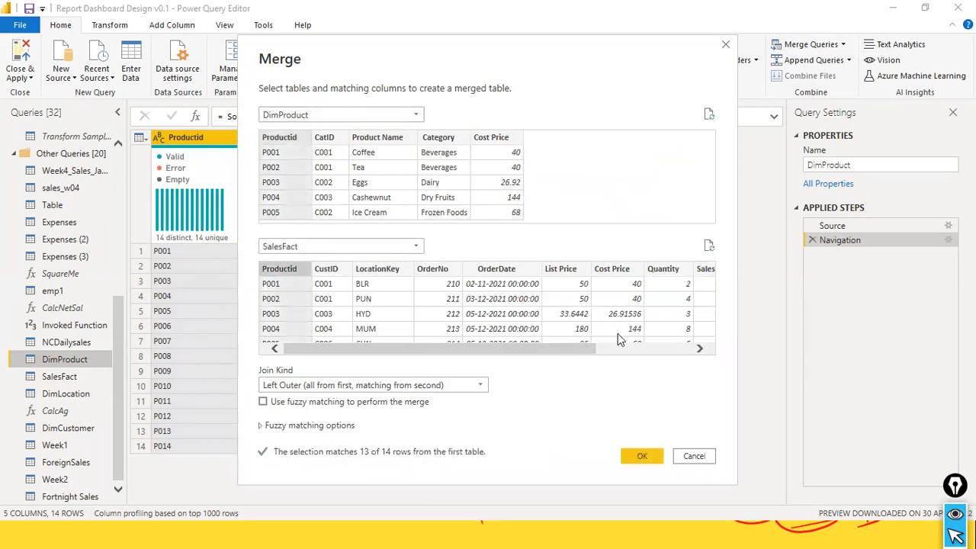
drag(558, 348, 456, 353)
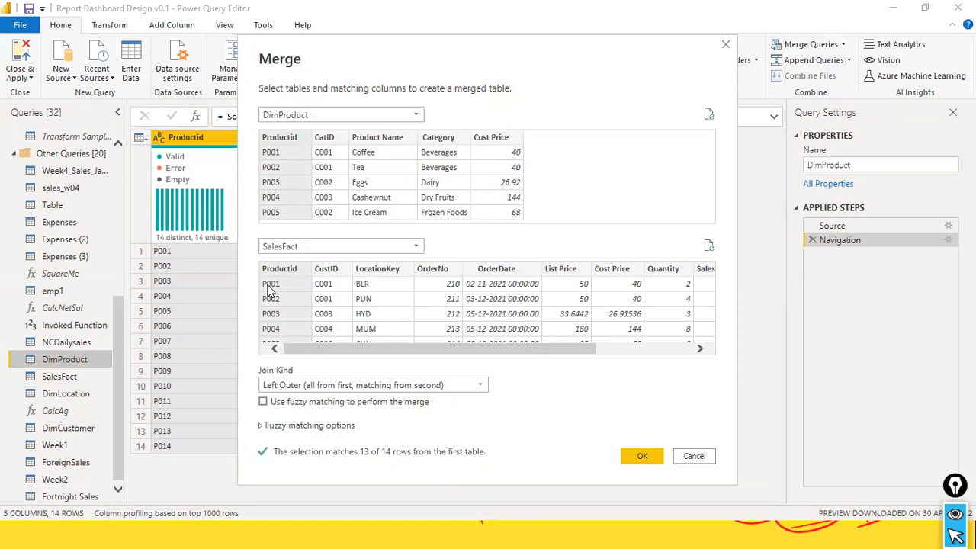
click(264, 402)
click(263, 402)
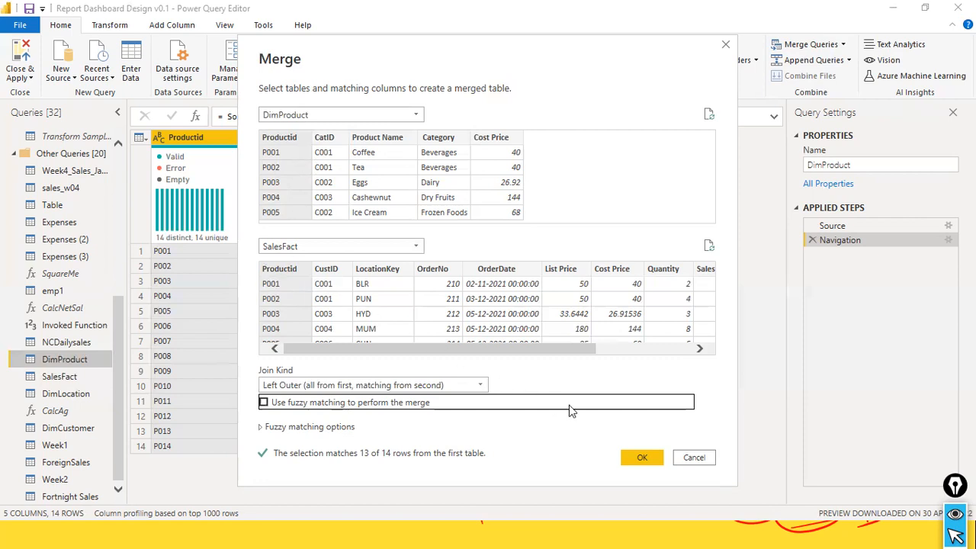
click(641, 459)
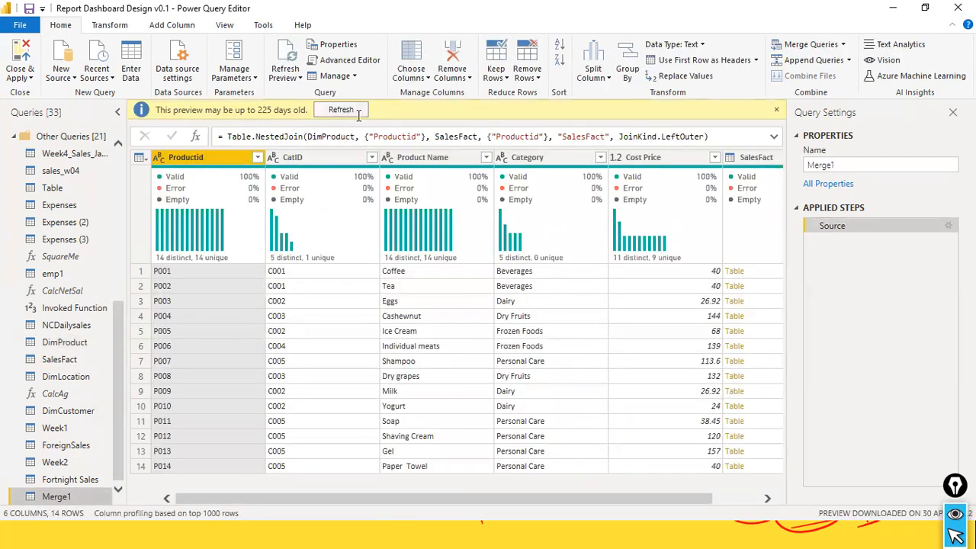
Step: Refresh the merged query's preview and remove its CatID column
click(343, 109)
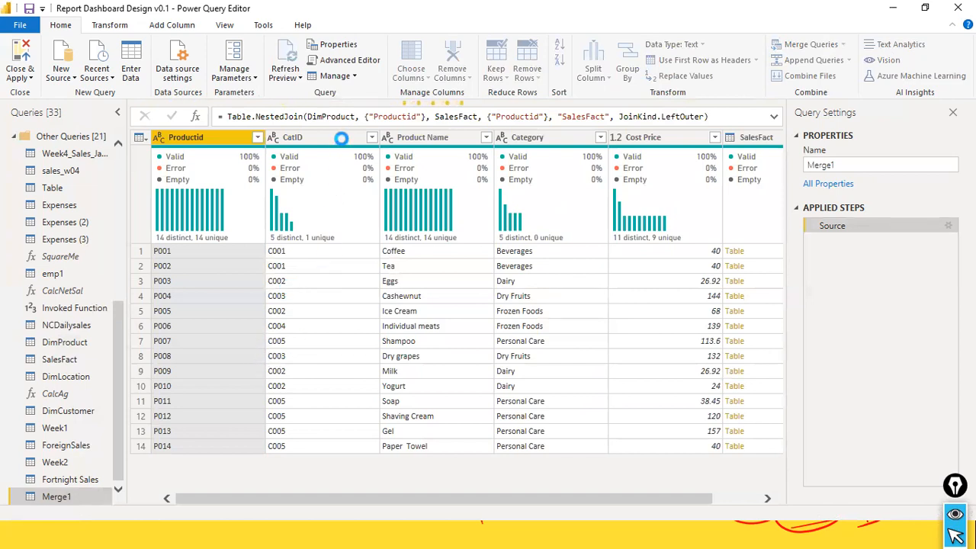
right_click(341, 139)
click(385, 170)
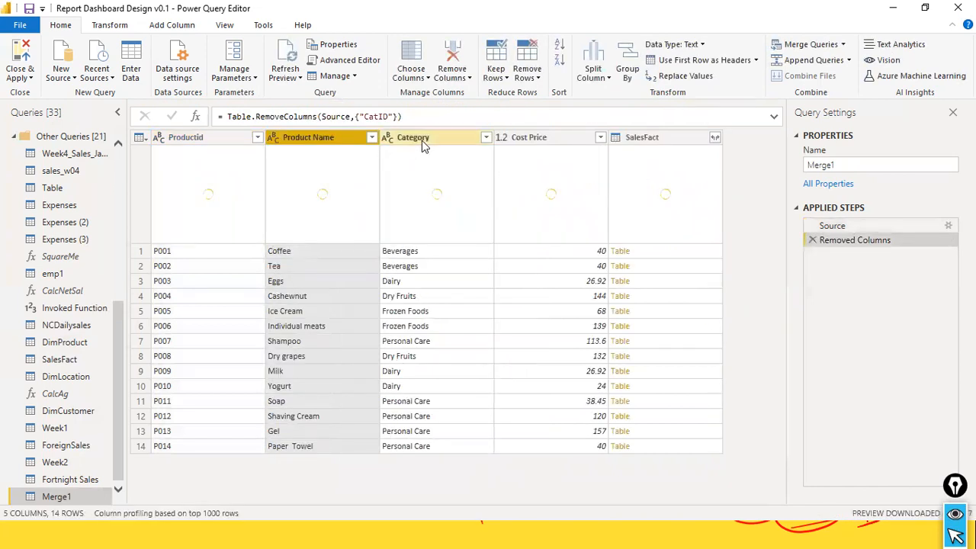
right_click(556, 139)
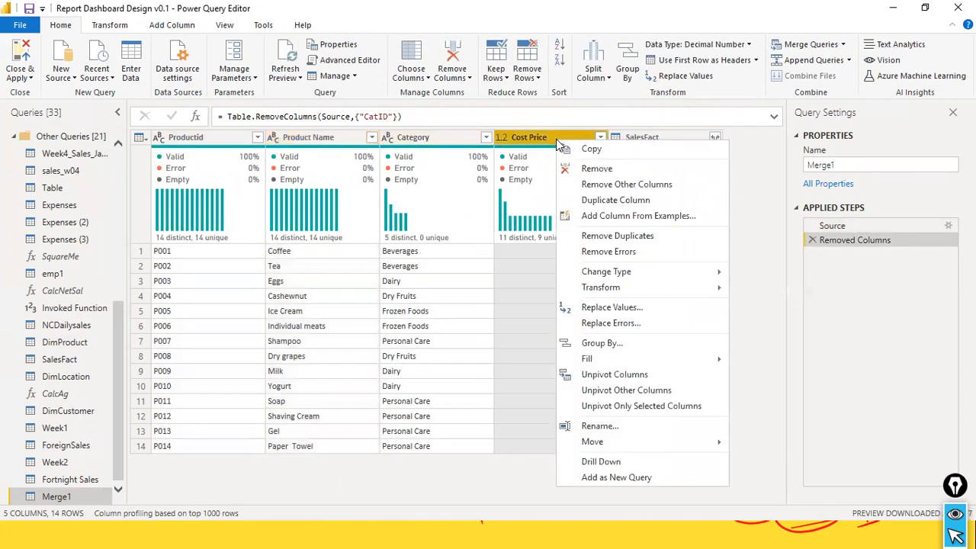
click(759, 164)
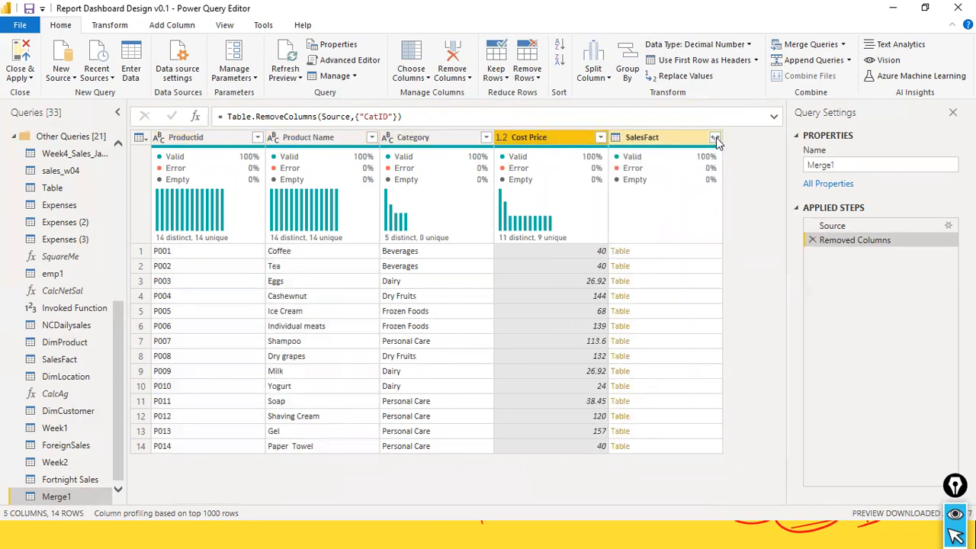
Step: Expand the SalesFact column to only Productid, OrderNo, OrderDate, List Price and Cost Price, with the original column name as prefix
click(716, 139)
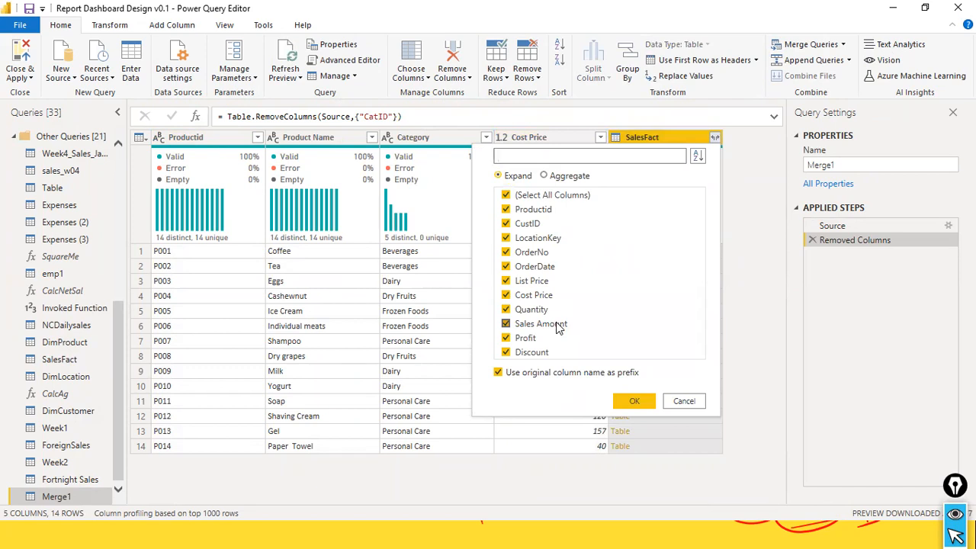
click(506, 310)
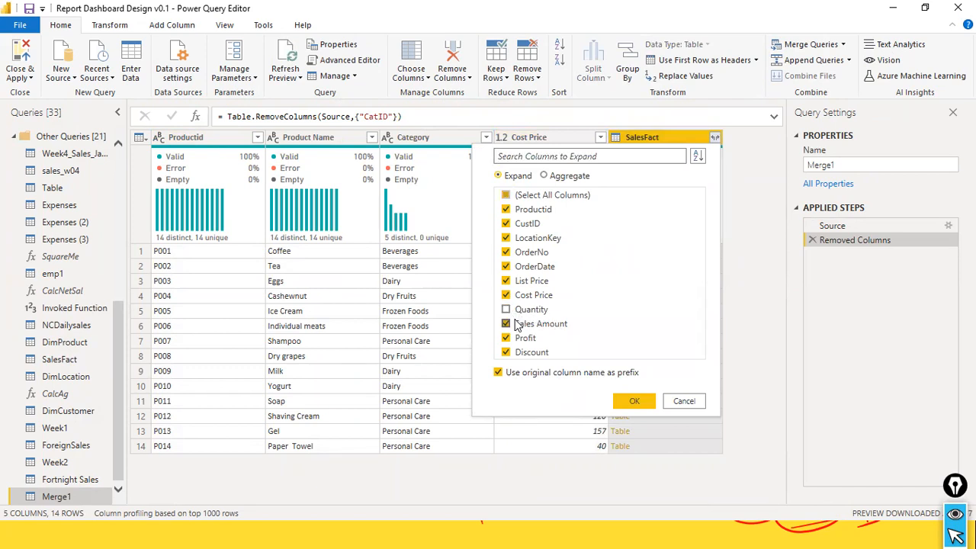
click(507, 324)
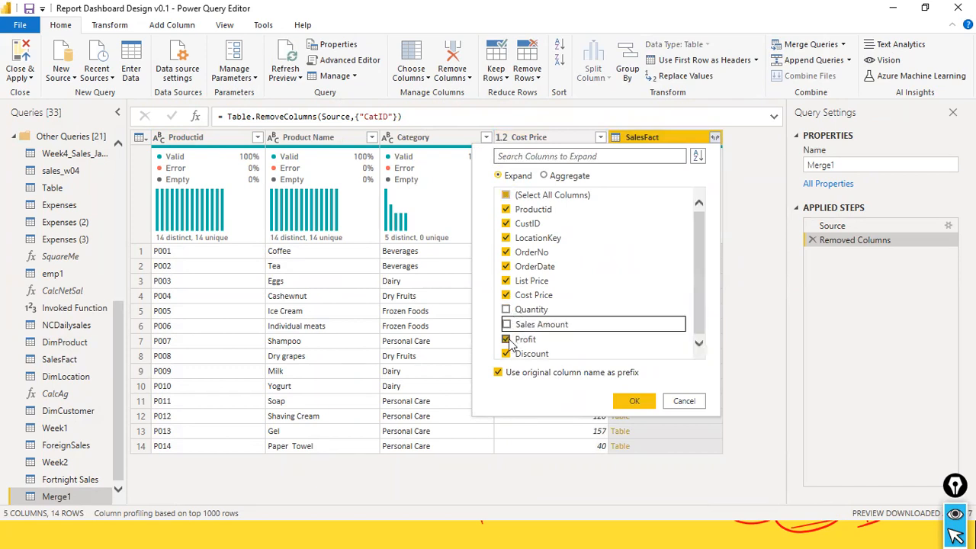
click(507, 339)
click(507, 354)
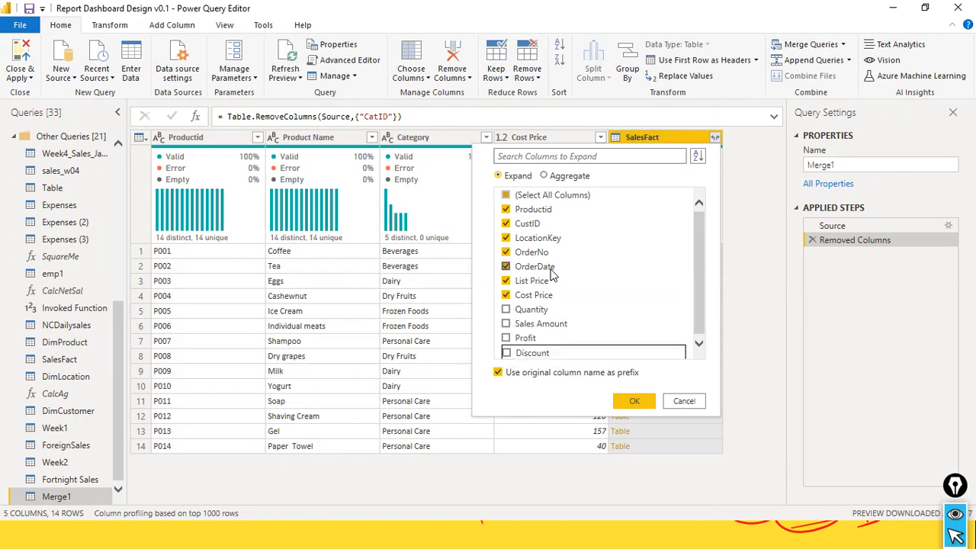
click(506, 238)
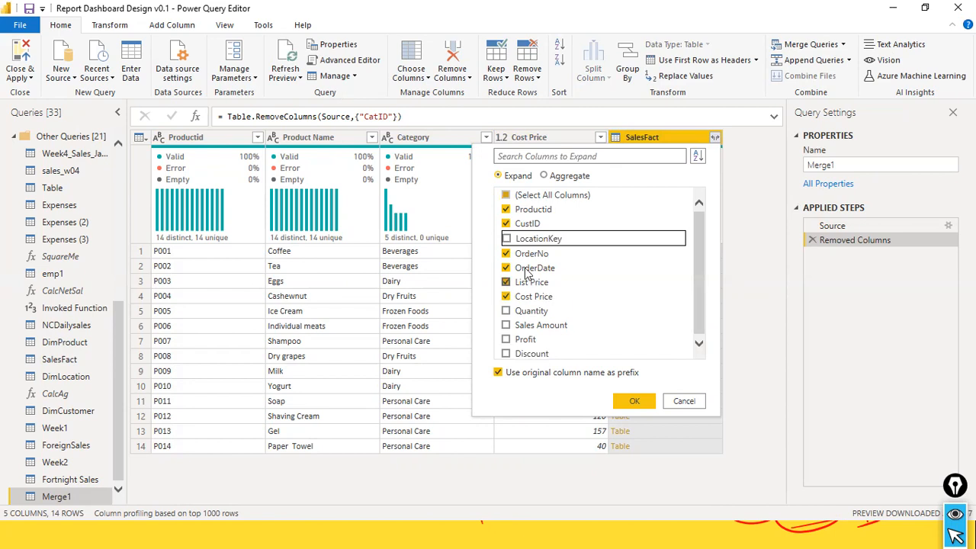
click(507, 224)
click(631, 400)
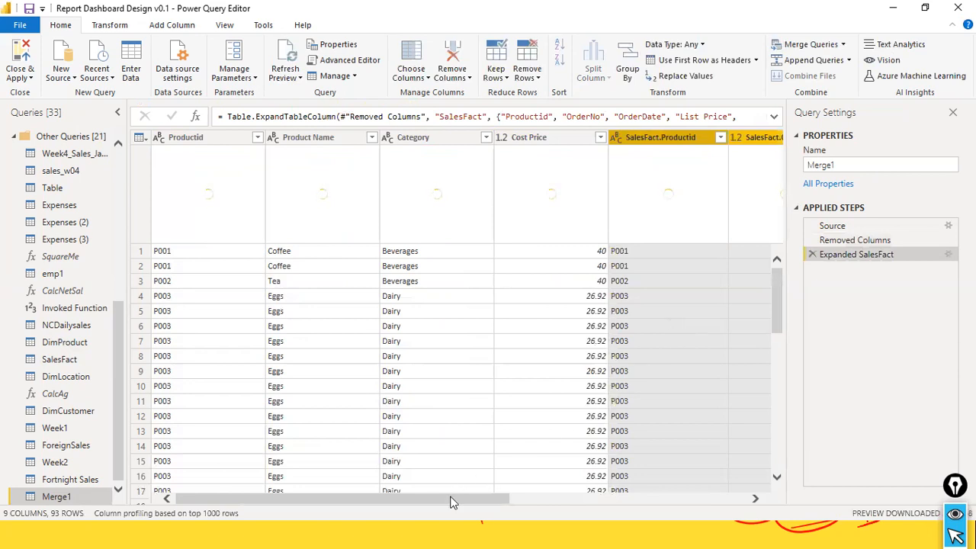
Step: Move the Cost Price column between SalesFact.OrderDate and SalesFact.List Price for comparison with the sales prices
drag(450, 502, 720, 503)
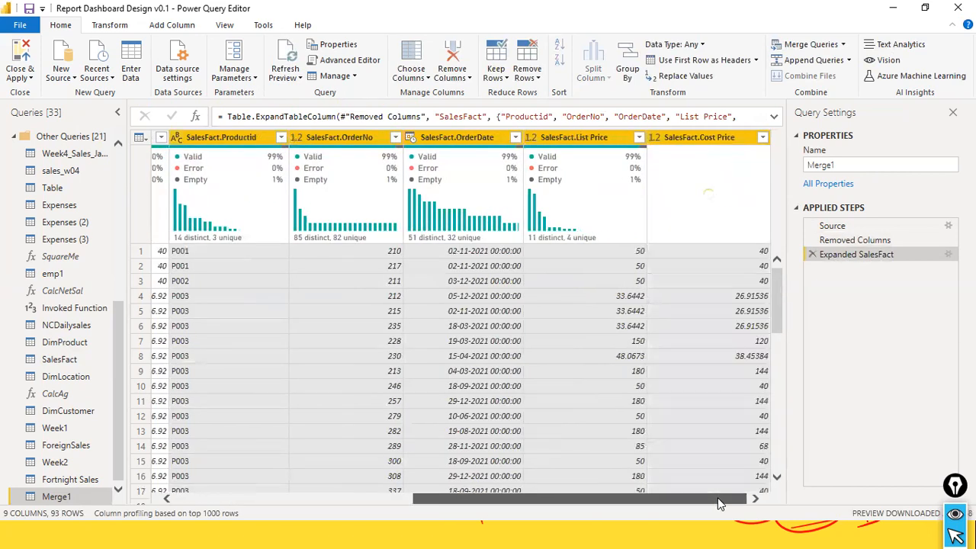
drag(525, 500, 289, 501)
drag(517, 147, 623, 165)
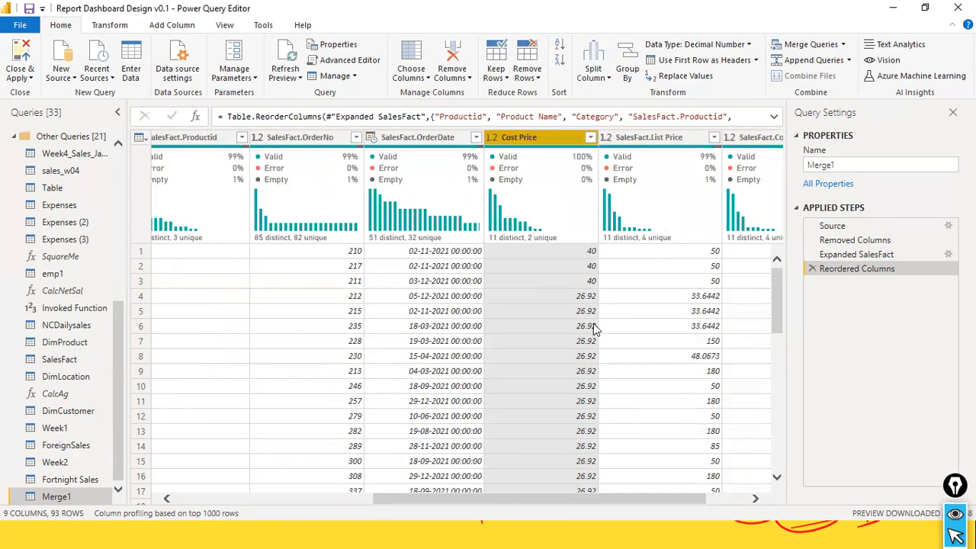
right_click(450, 146)
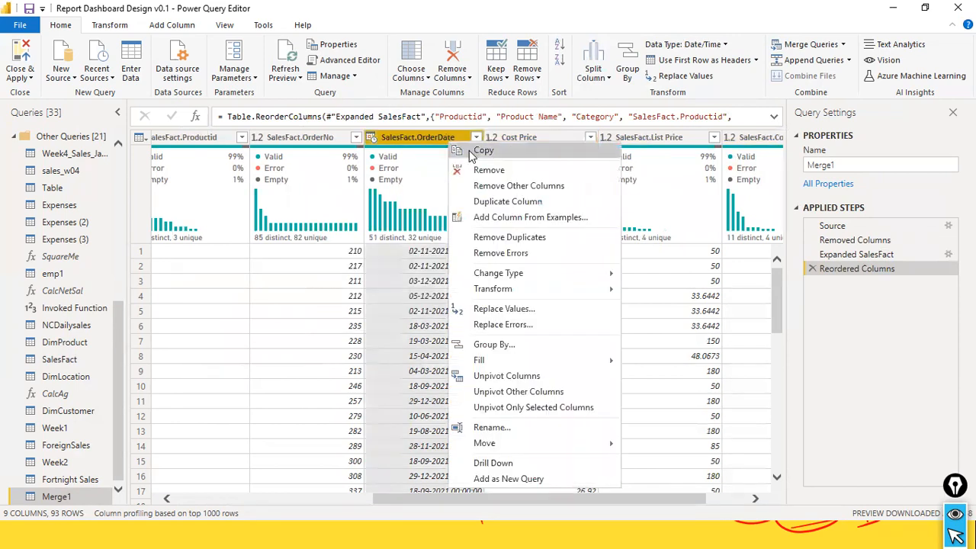
click(283, 21)
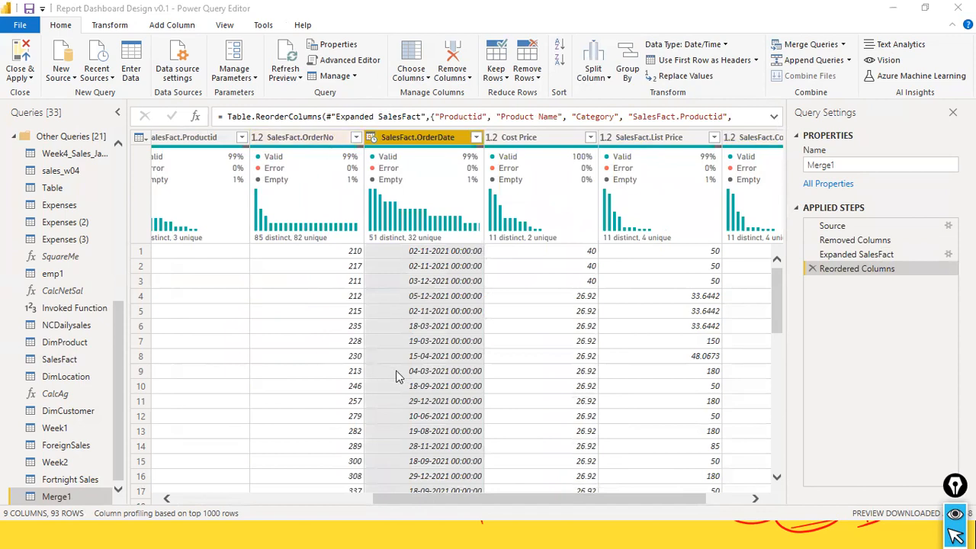
Step: Remove the Productid and SalesFact.Productid columns from the merged query
drag(425, 501, 214, 486)
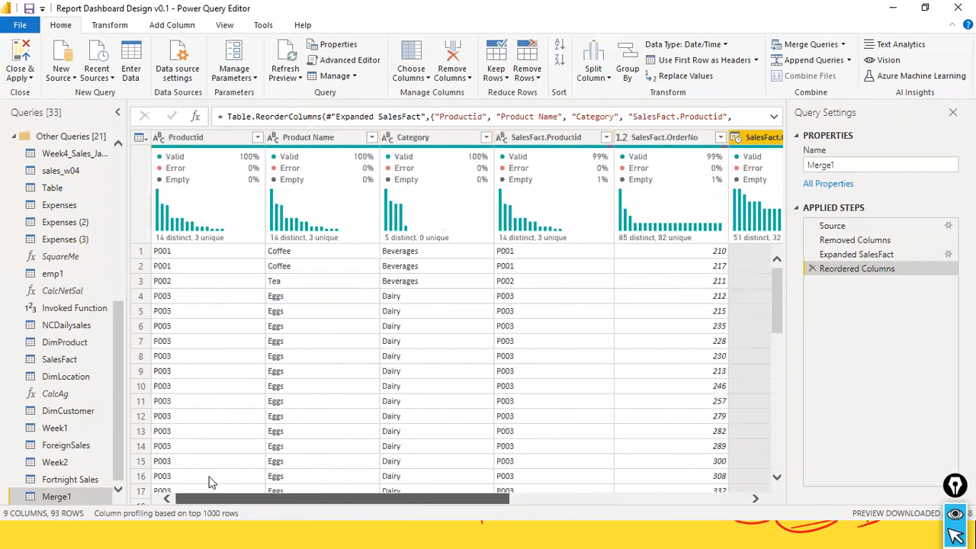
right_click(212, 142)
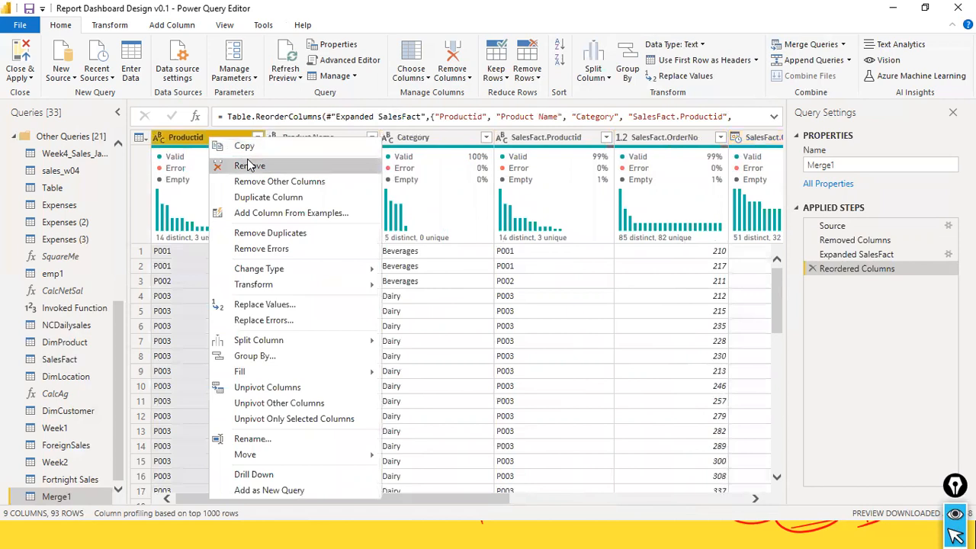
key(Escape)
key(Delete)
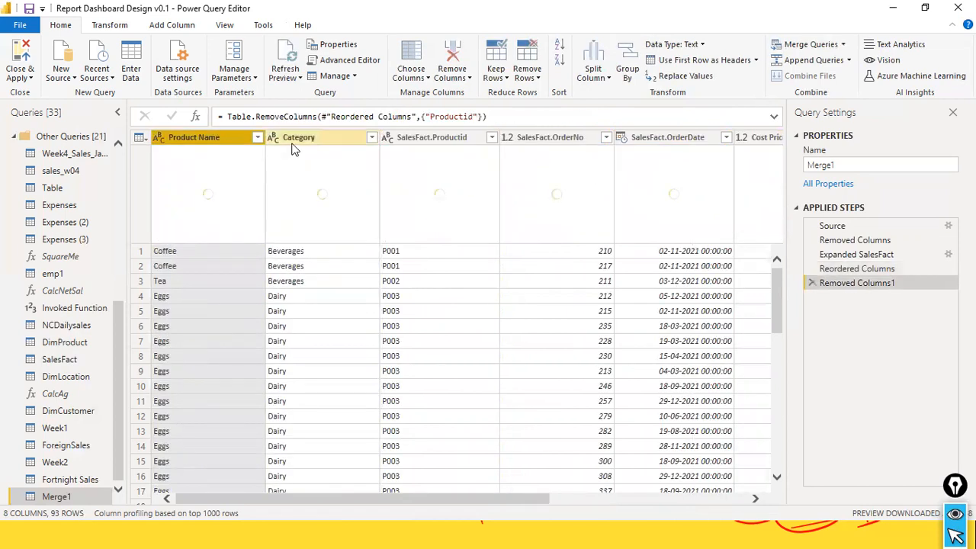
right_click(449, 139)
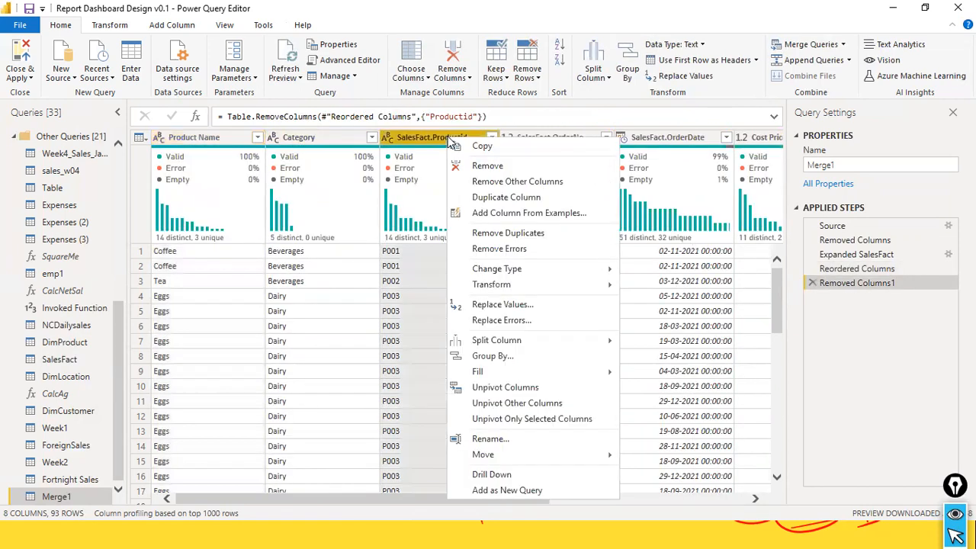
click(479, 172)
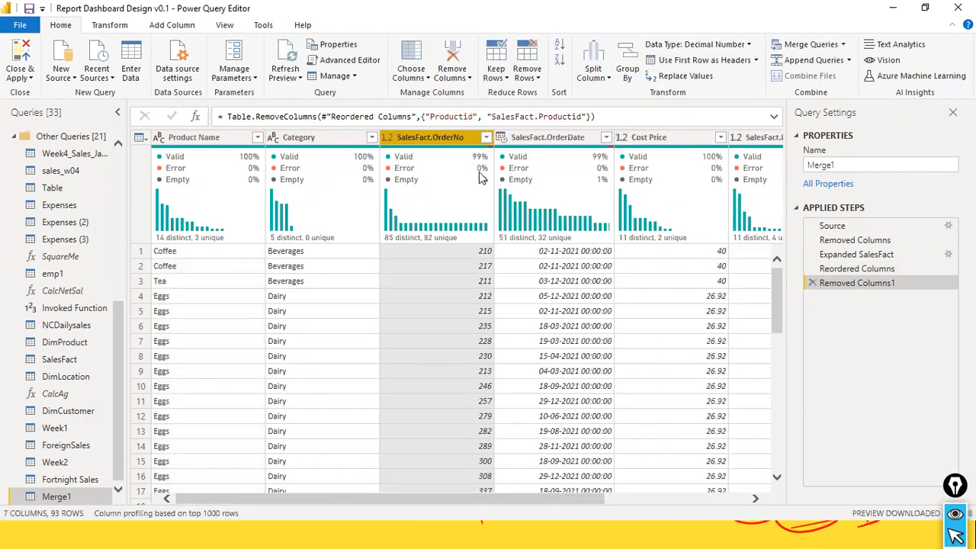
Step: Move the SalesFact.OrderDate column to the start of the table, before Product Name
drag(541, 139, 176, 141)
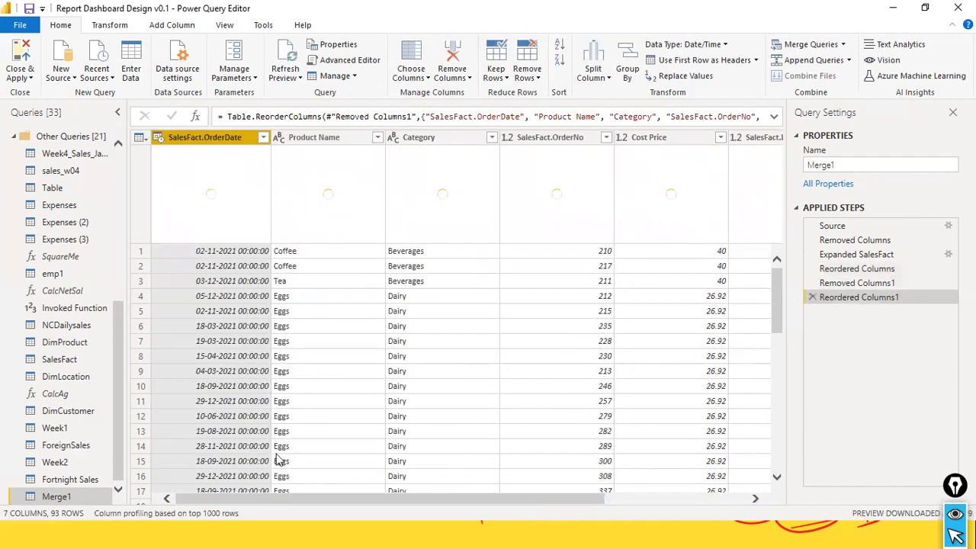
drag(256, 499, 412, 494)
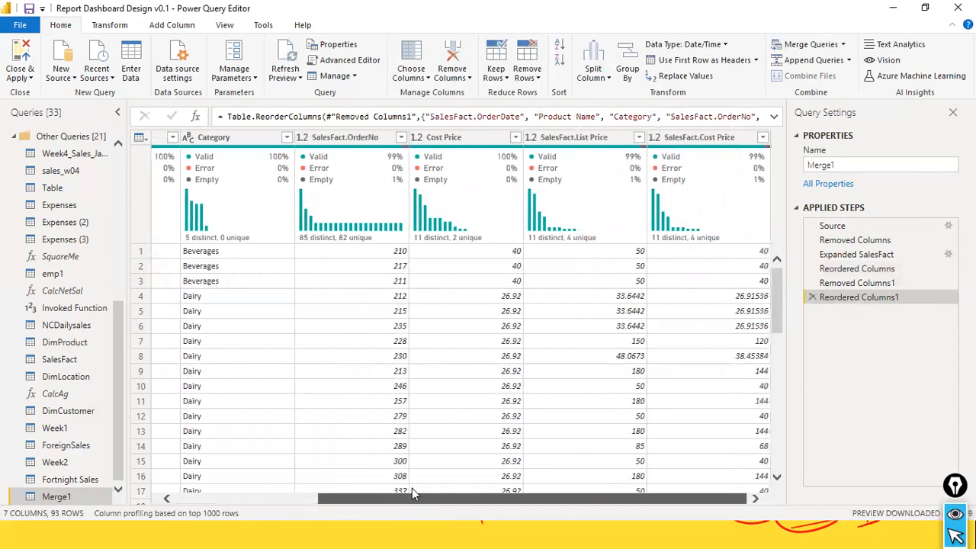
drag(412, 495, 180, 355)
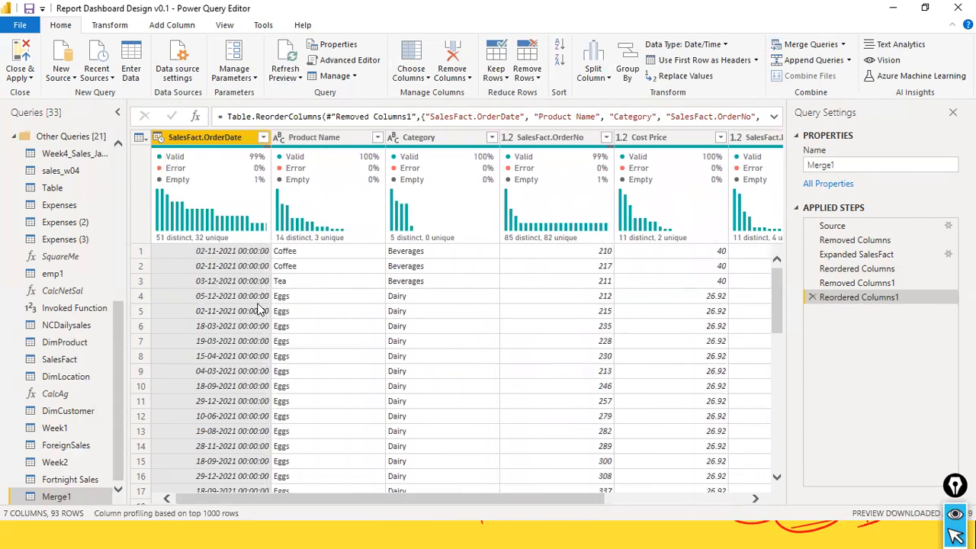
drag(550, 500, 696, 505)
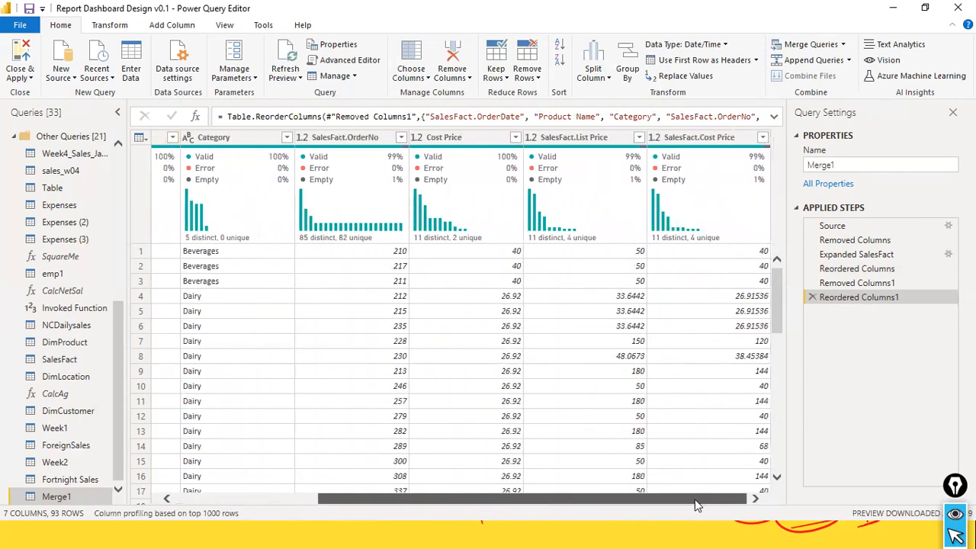
drag(325, 496, 321, 491)
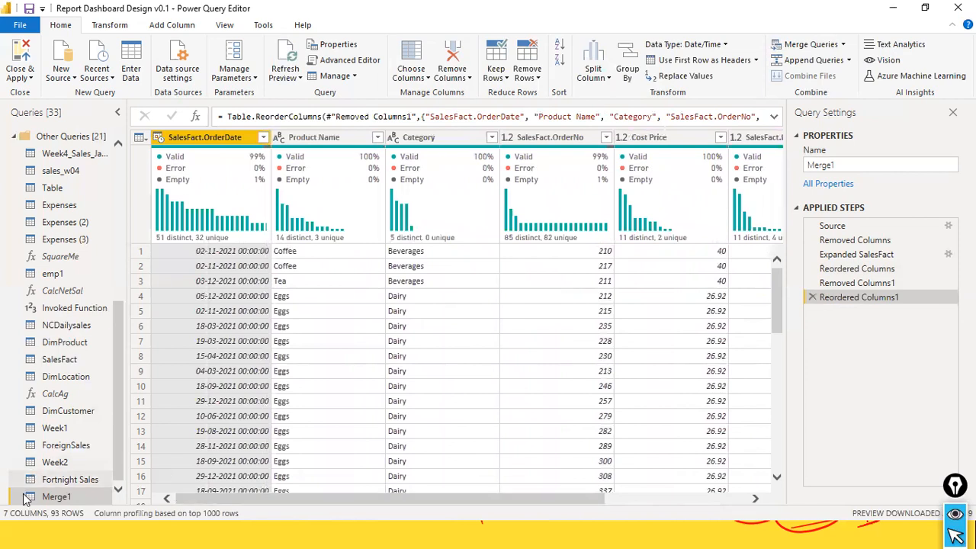
Step: Rename the Merge1 query as Left Outer Join
right_click(53, 496)
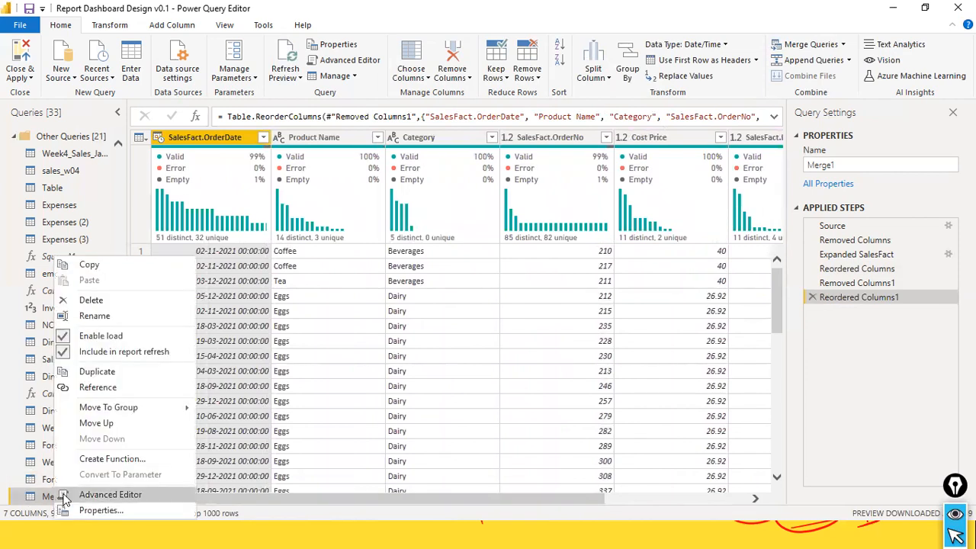
click(122, 316)
text(L)
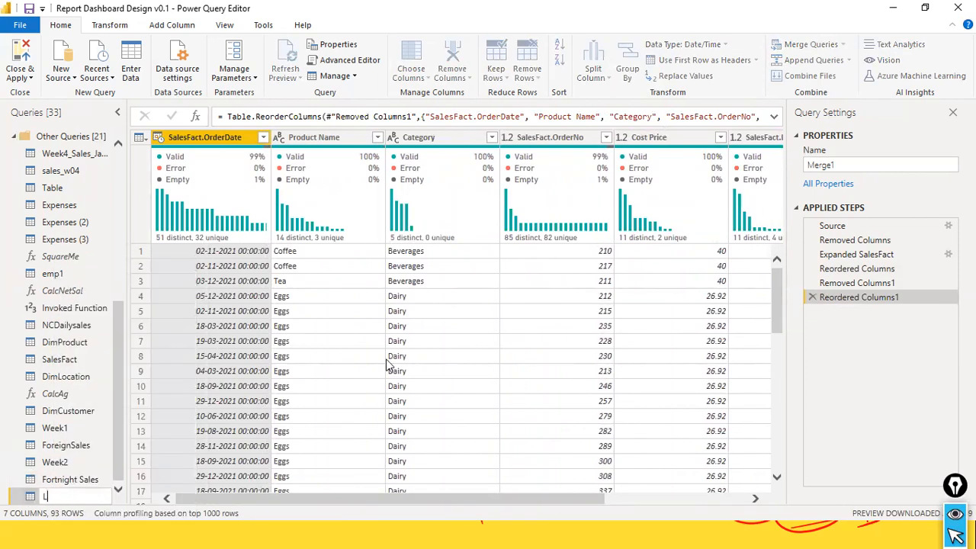
text(eft Outer Join)
key(Return)
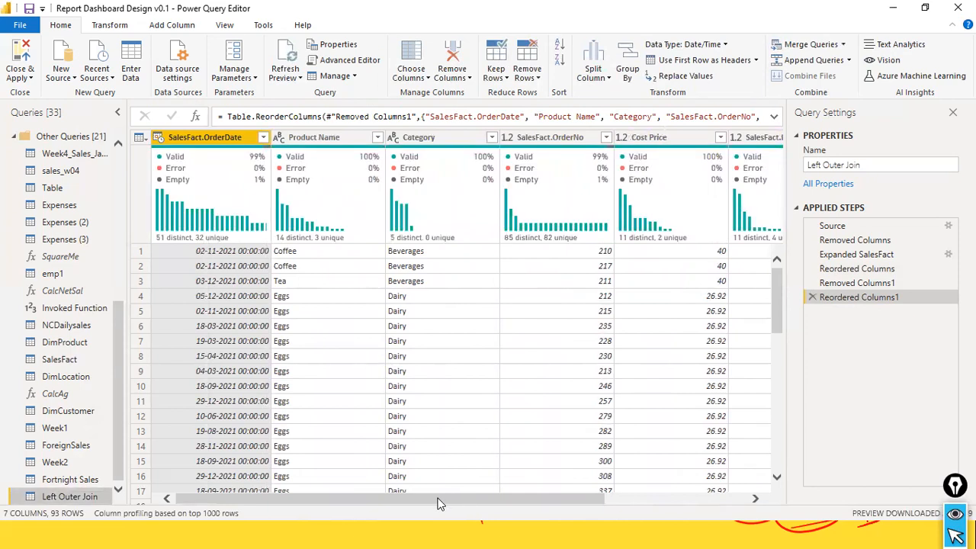
Step: Examine the last rows of the Left Outer Join query, checking the Gel product's values across the product and SalesFact columns
drag(773, 302, 784, 495)
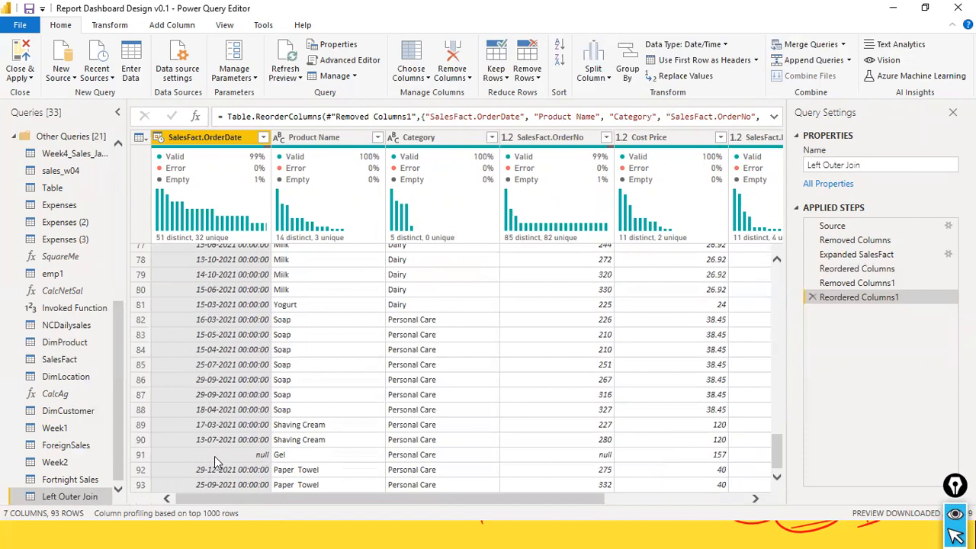
click(279, 469)
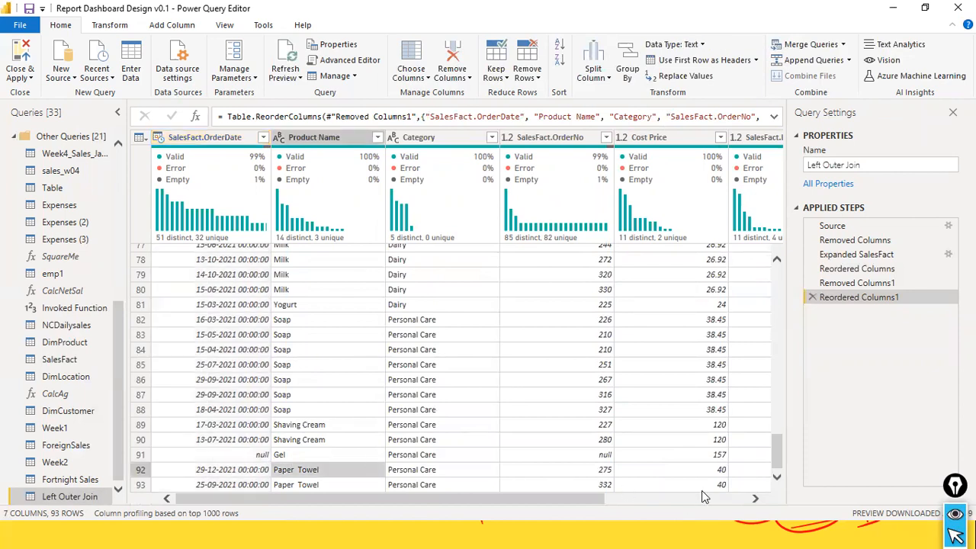
click(301, 455)
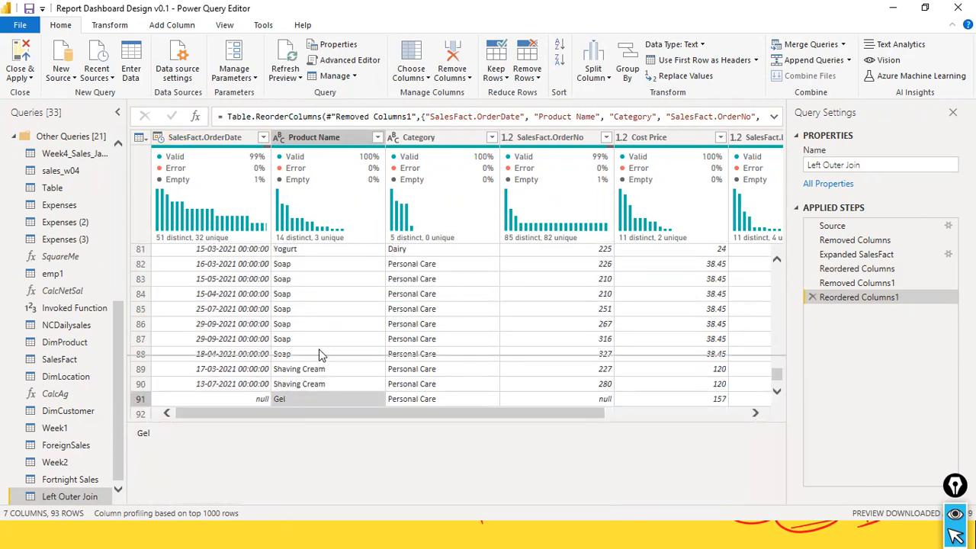
drag(290, 421, 290, 463)
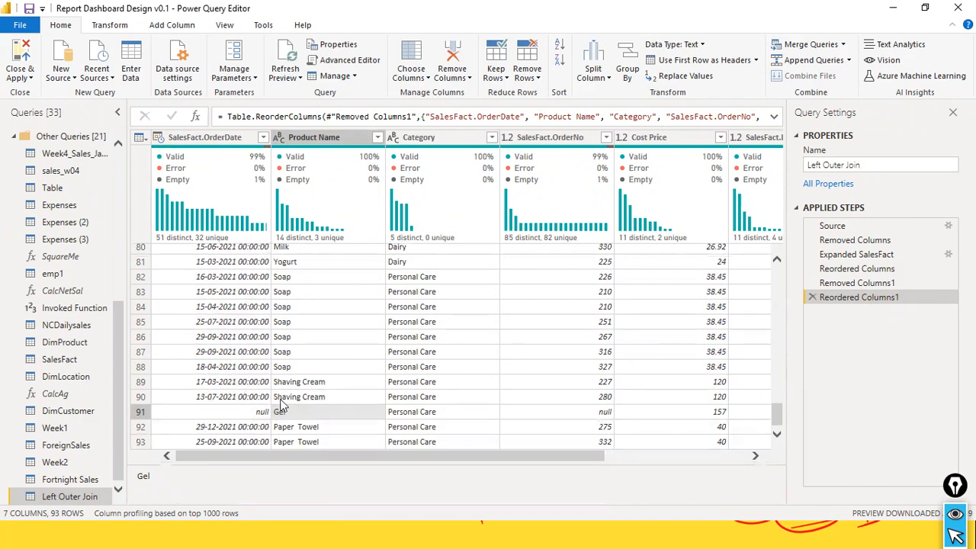
click(531, 446)
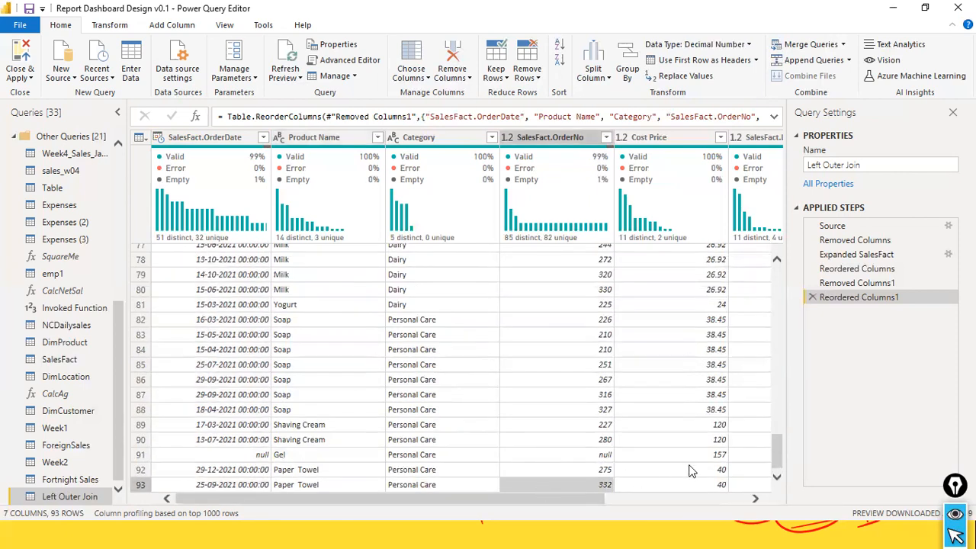
drag(572, 490, 741, 495)
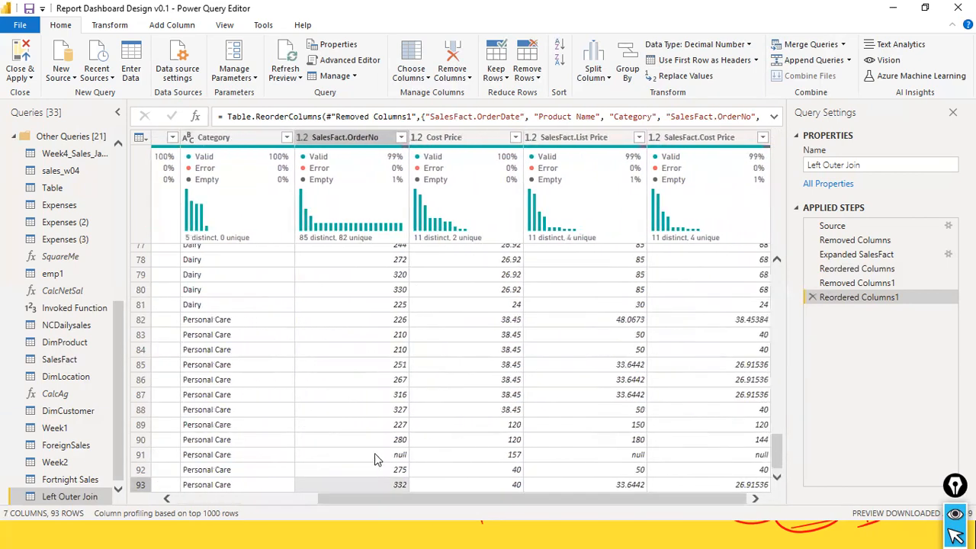
click(301, 499)
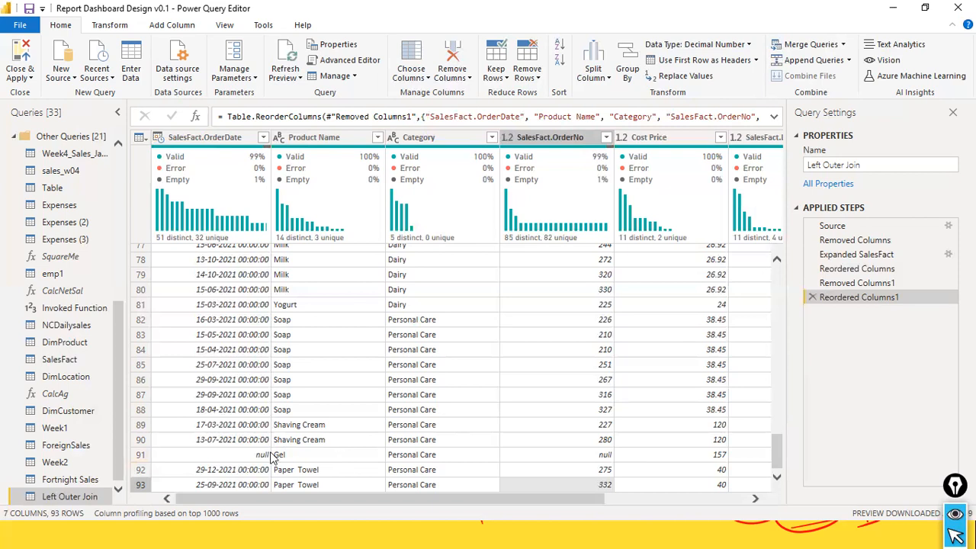
drag(412, 496, 116, 463)
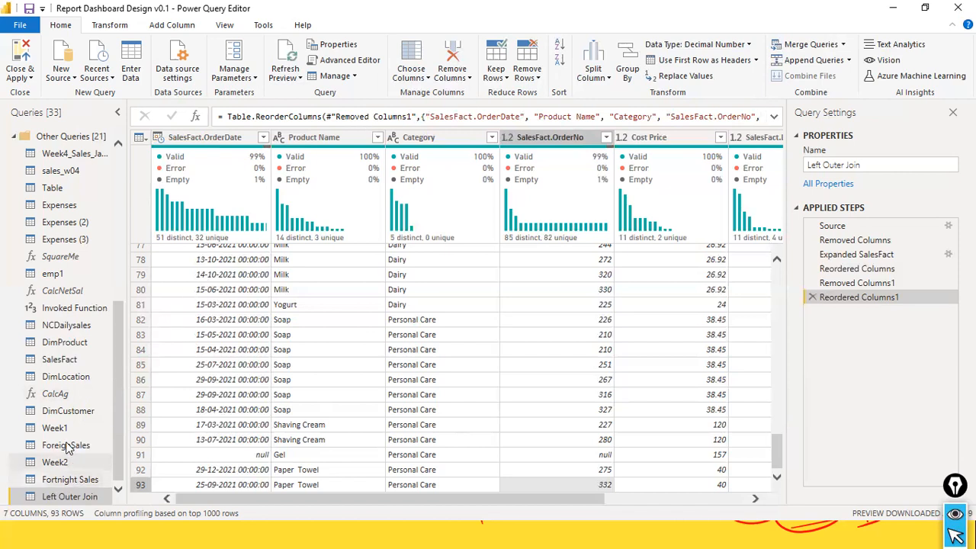
Step: Start a merge as a new query with DimProduct as the first table and SalesFact as the second
click(76, 343)
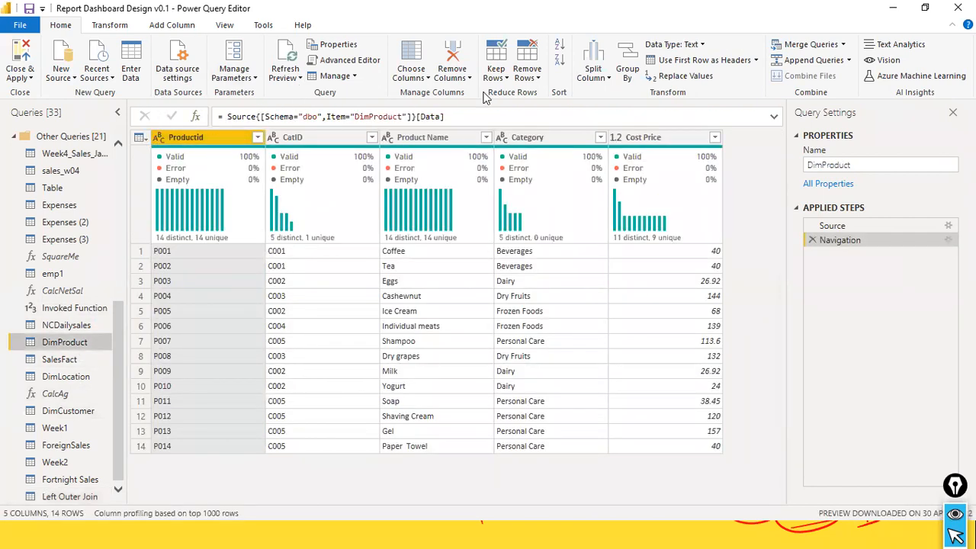
click(844, 45)
click(836, 77)
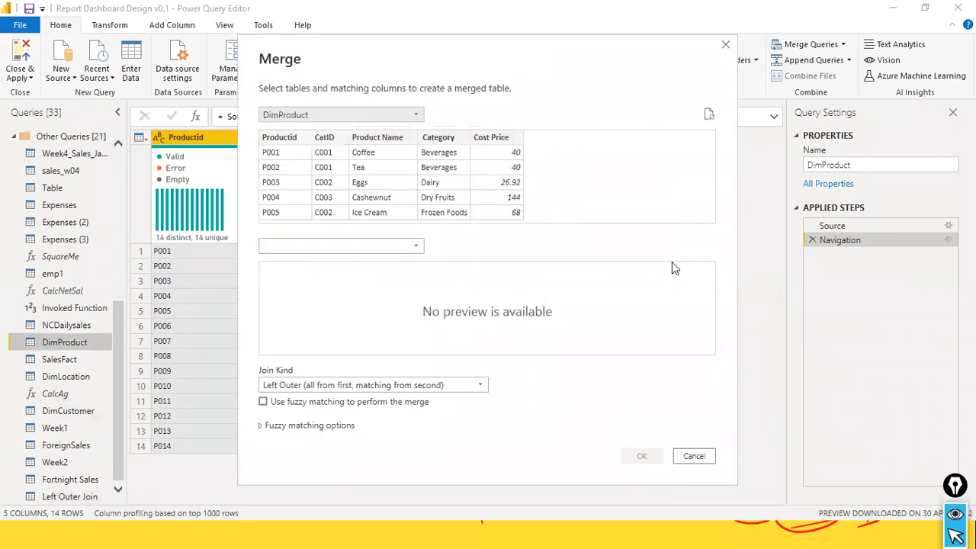
click(418, 246)
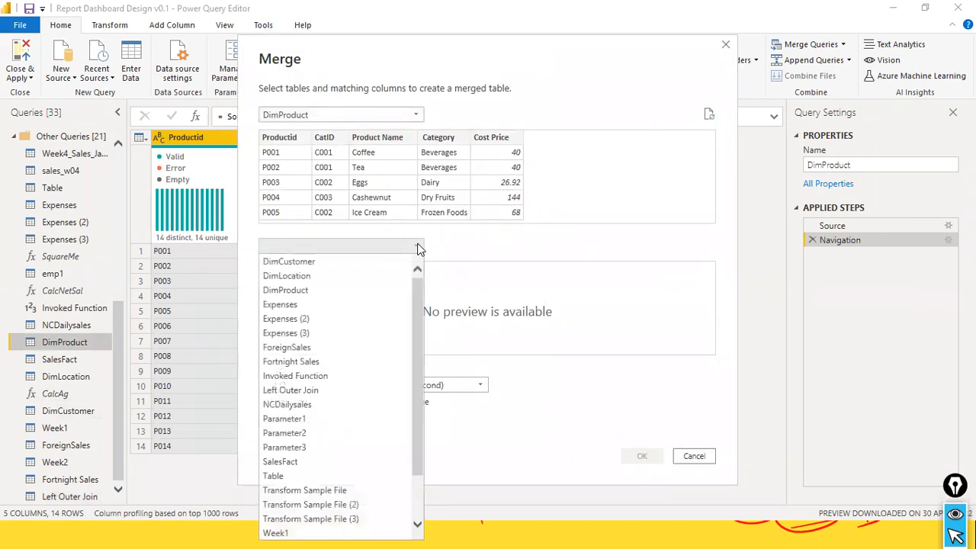
scroll(375, 398, down, 2)
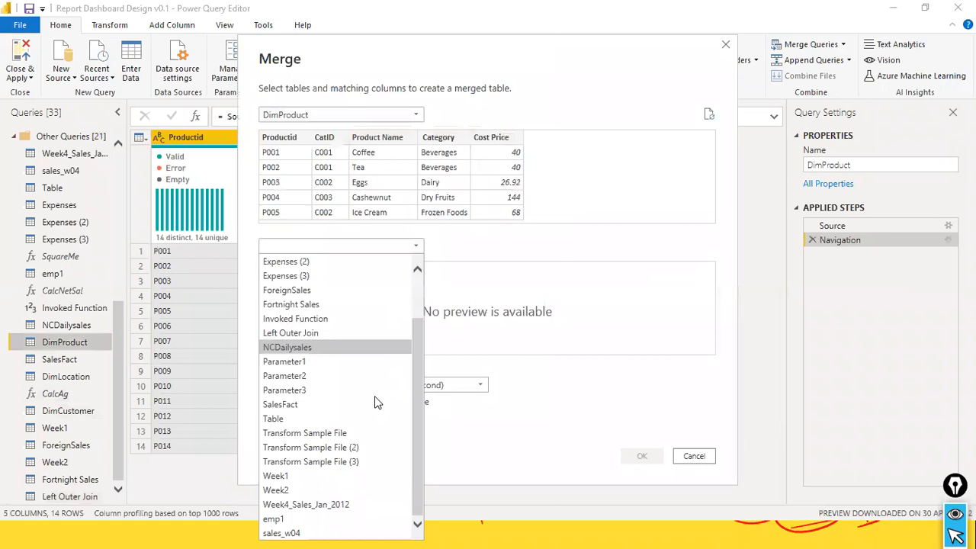
click(327, 528)
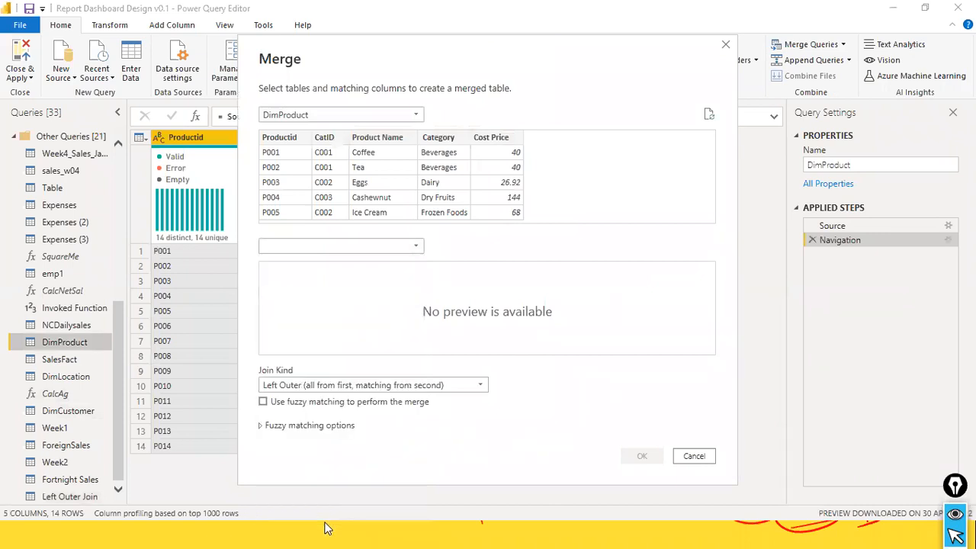
click(414, 247)
click(344, 474)
click(415, 246)
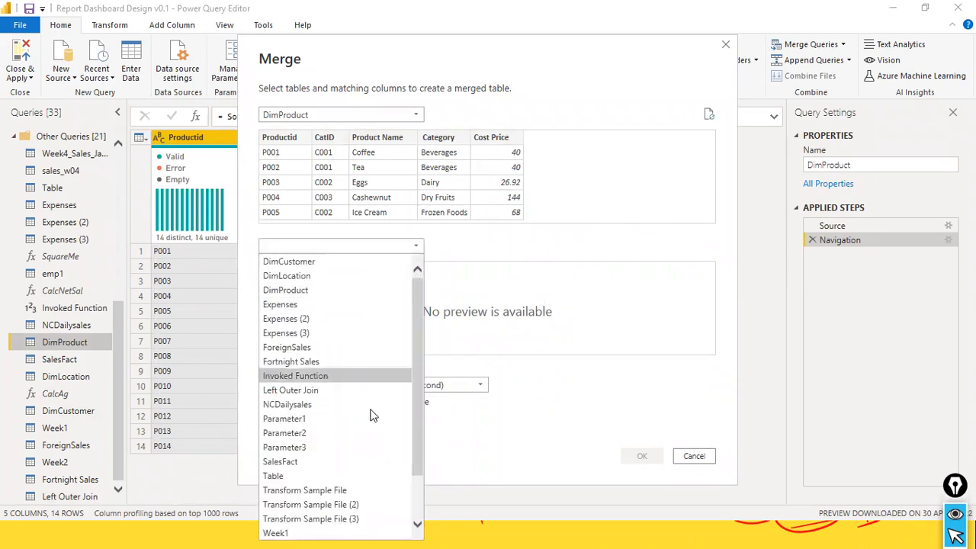
click(345, 463)
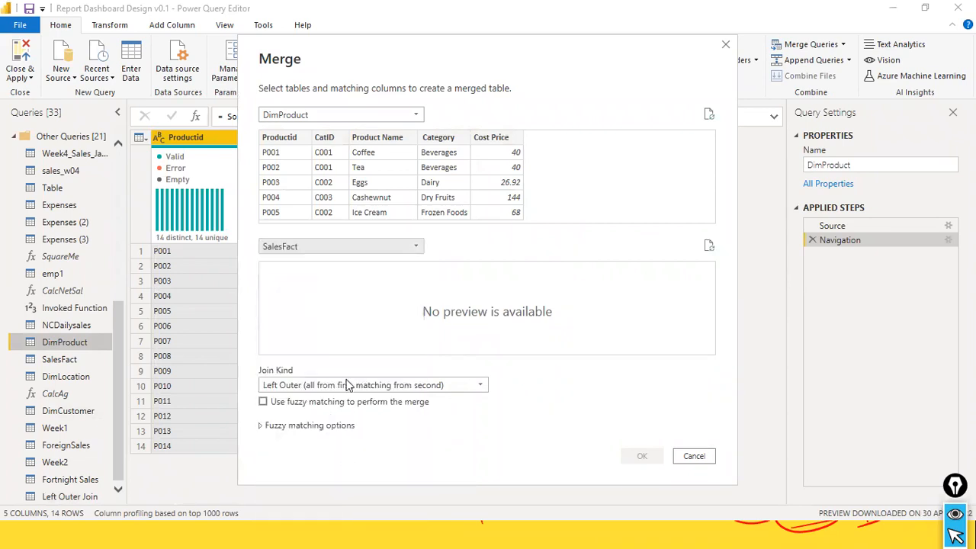
Step: Merge the two tables with a Right Outer join matched on their Productid columns, without fuzzy matching
click(396, 389)
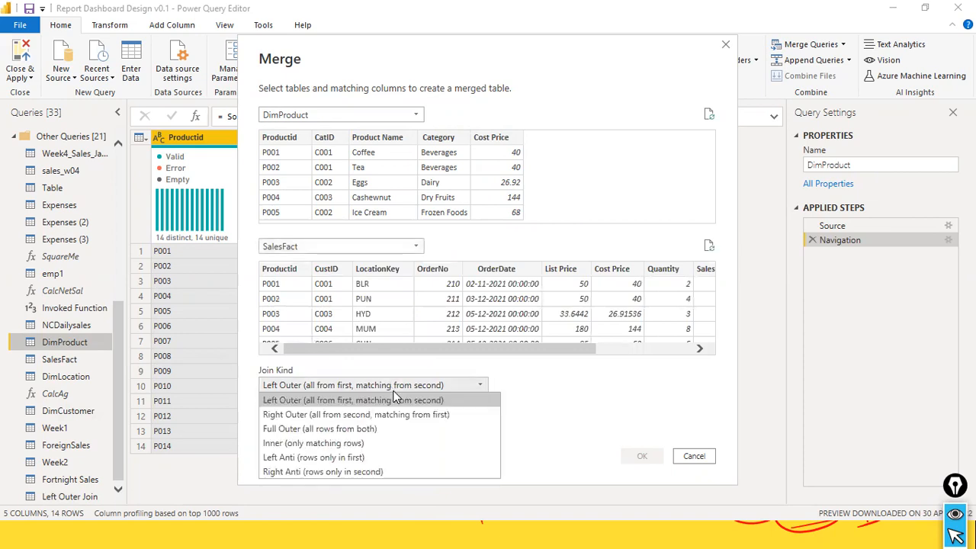
click(328, 415)
click(263, 402)
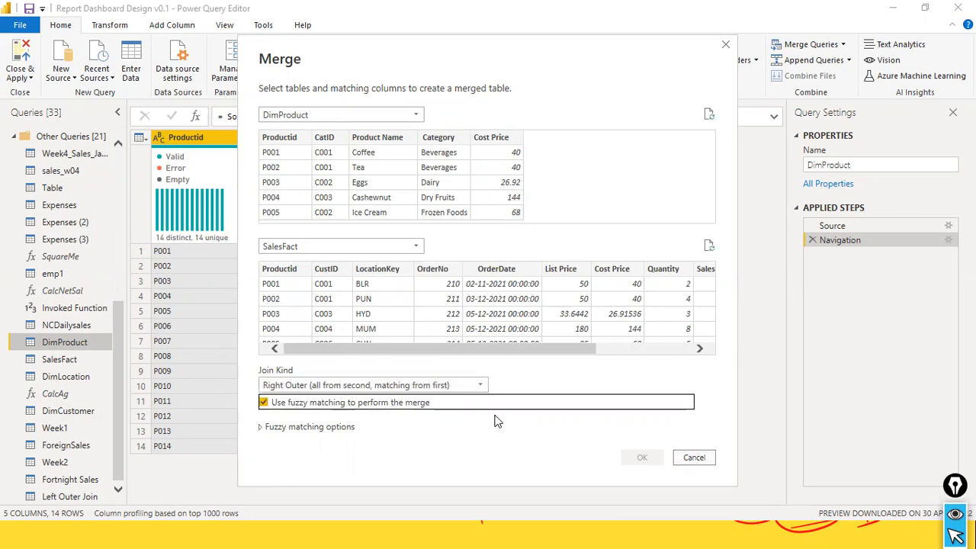
click(271, 402)
click(268, 143)
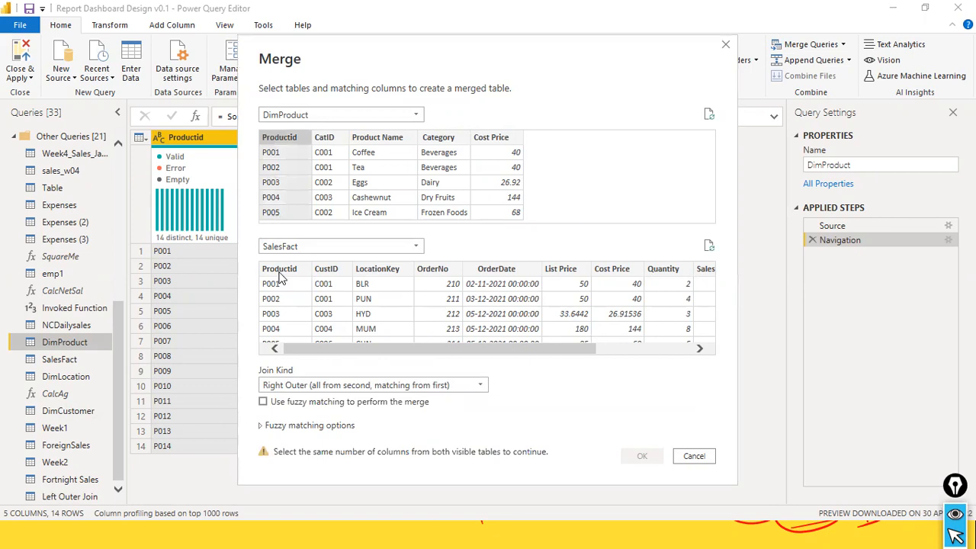
click(276, 274)
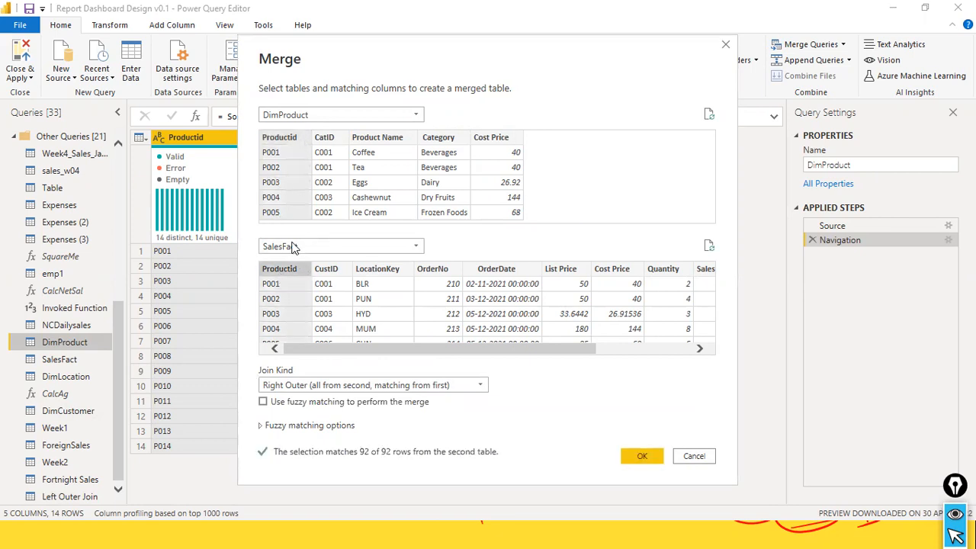
click(643, 457)
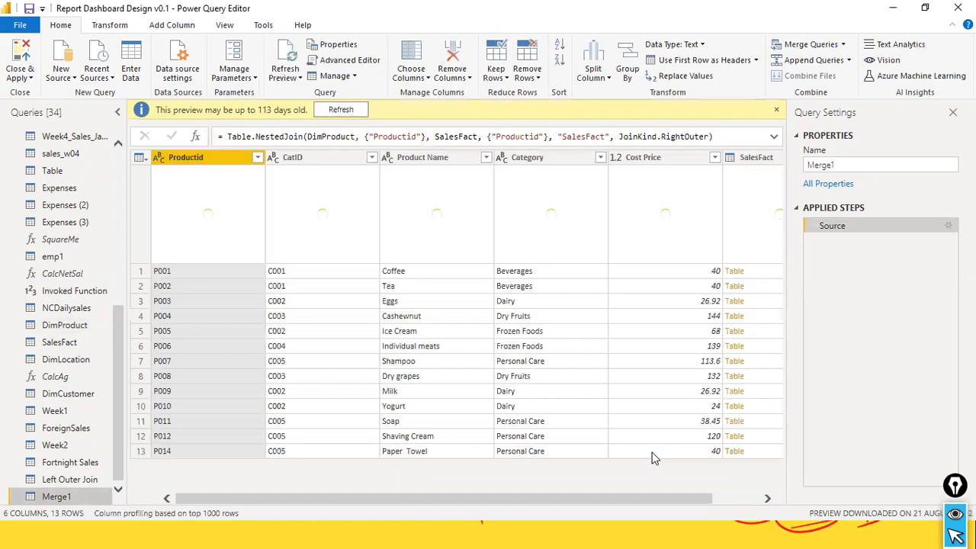
Step: Refresh the preview and expand the SalesFact column without List Price, Quantity, Sales Amount, Profit and Discount, keeping the original column name as prefix
click(351, 111)
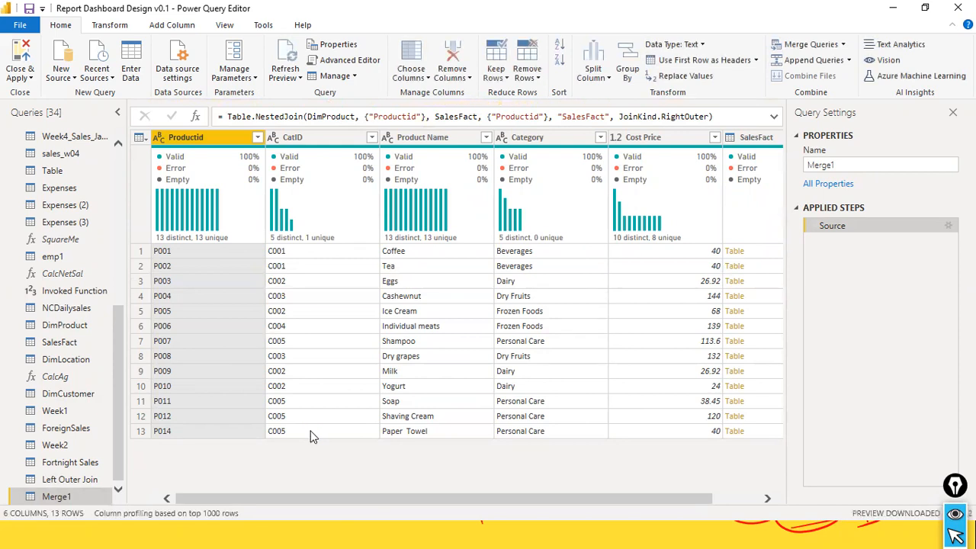
drag(399, 499, 766, 524)
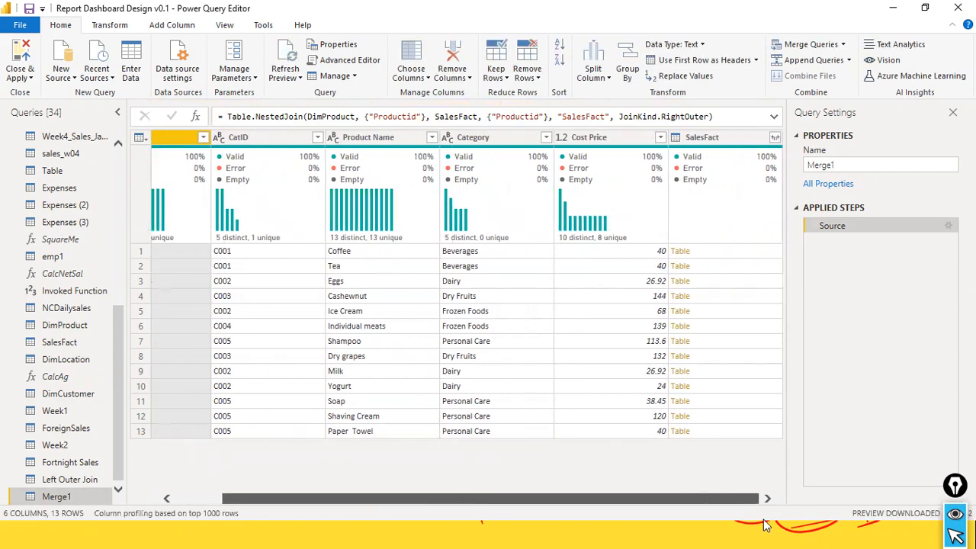
click(775, 138)
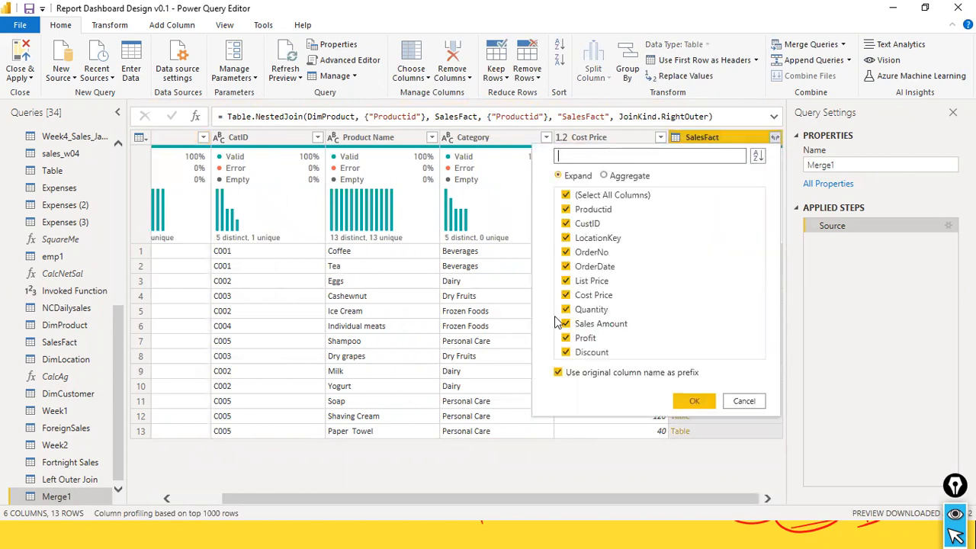
click(566, 324)
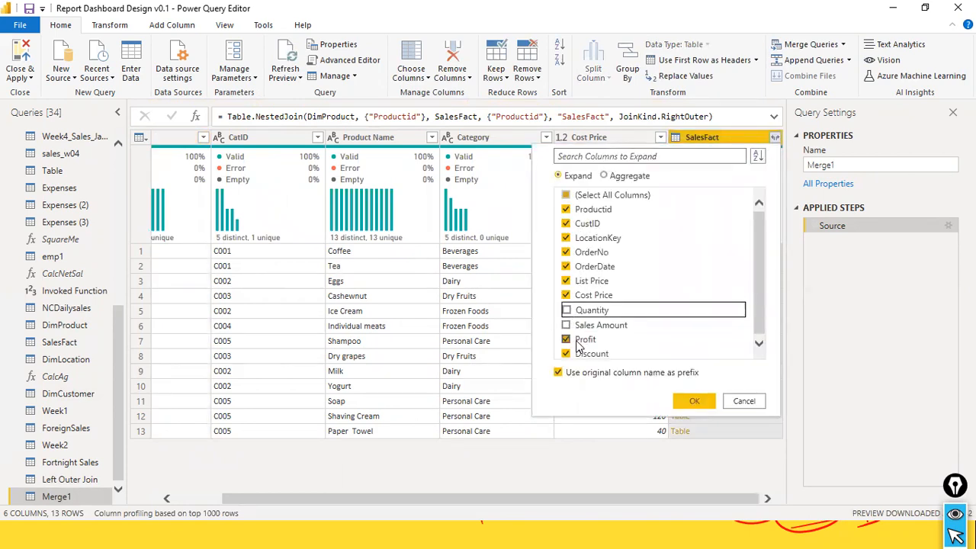
click(565, 338)
click(566, 281)
click(566, 353)
click(694, 401)
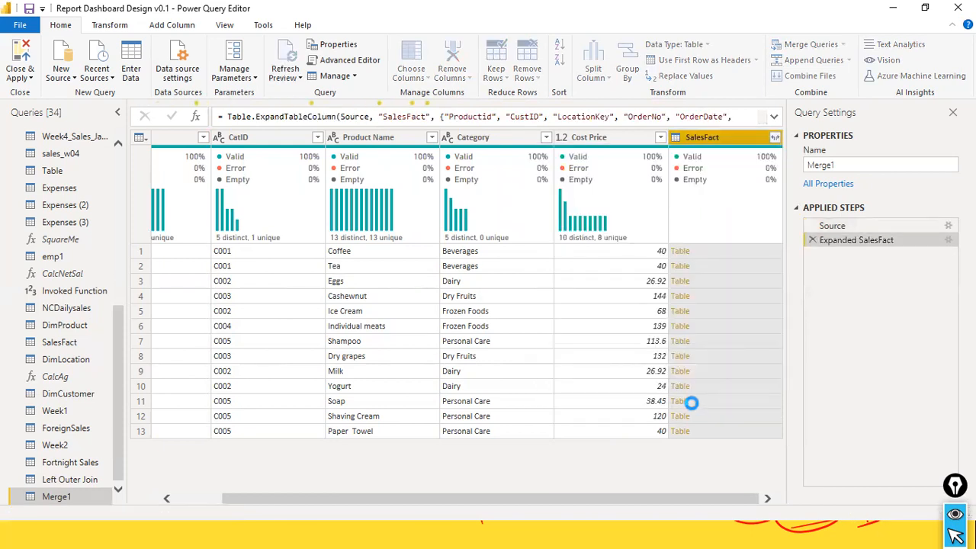
Step: Examine the rows and the expanded SalesFact columns of the right outer merged query for missing values
scroll(694, 396, down, 12)
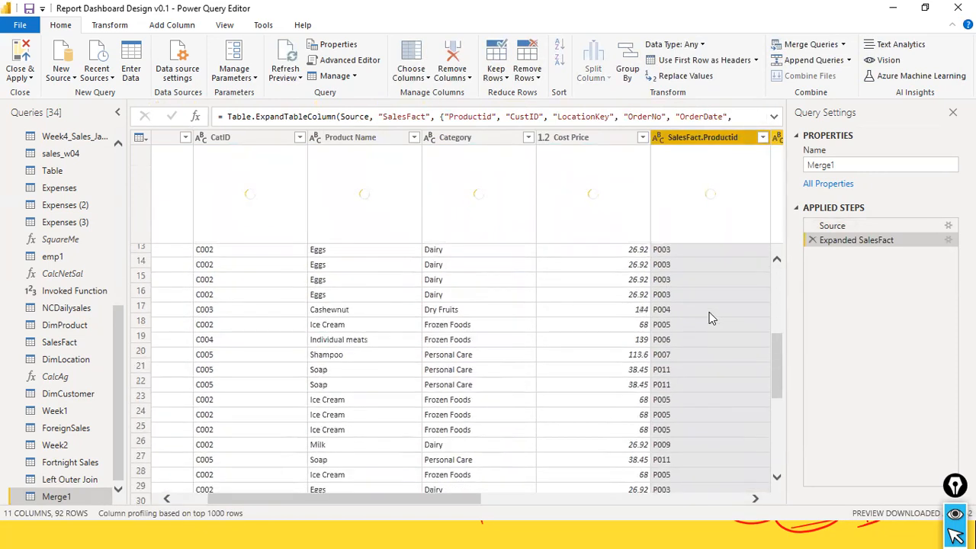
scroll(713, 312, down, 13)
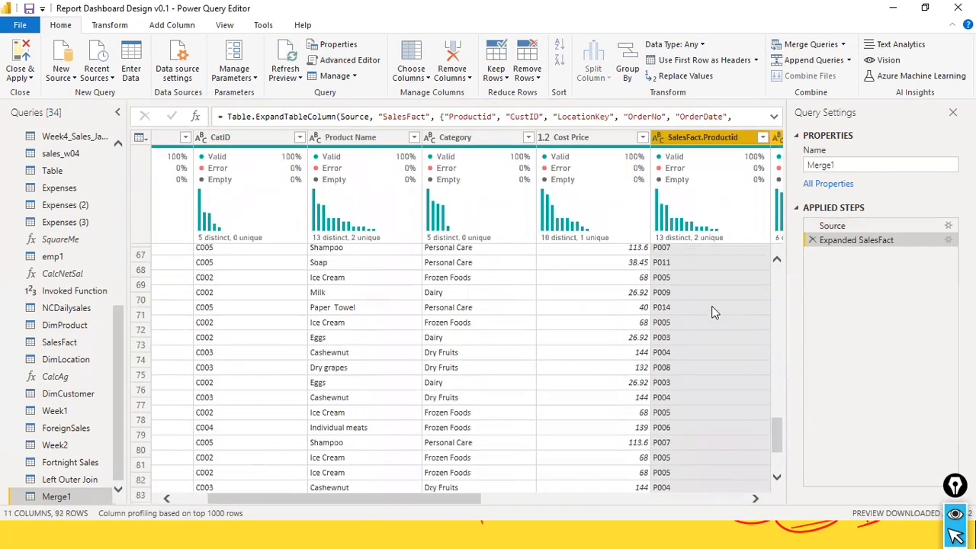
drag(405, 497, 615, 529)
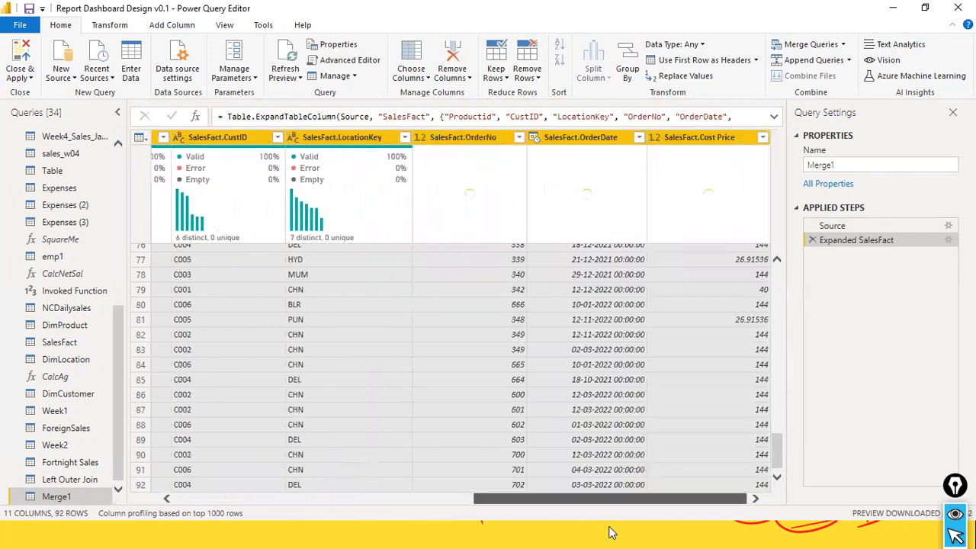
scroll(664, 381, up, 10)
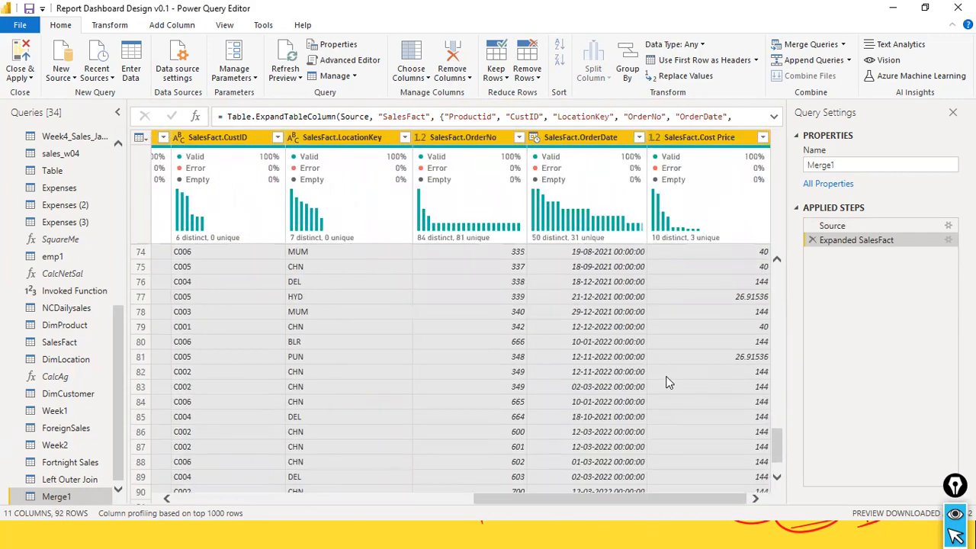
scroll(666, 382, up, 15)
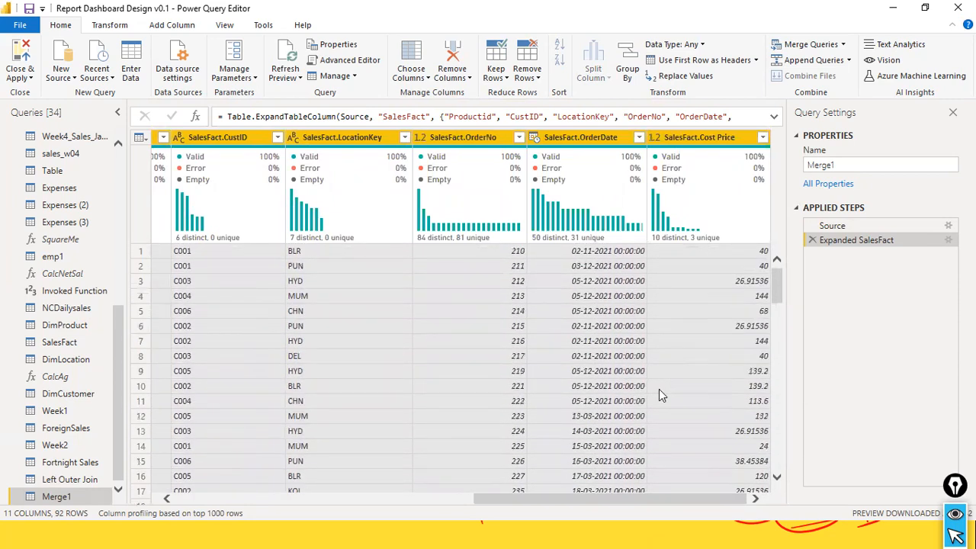
drag(587, 500, 681, 511)
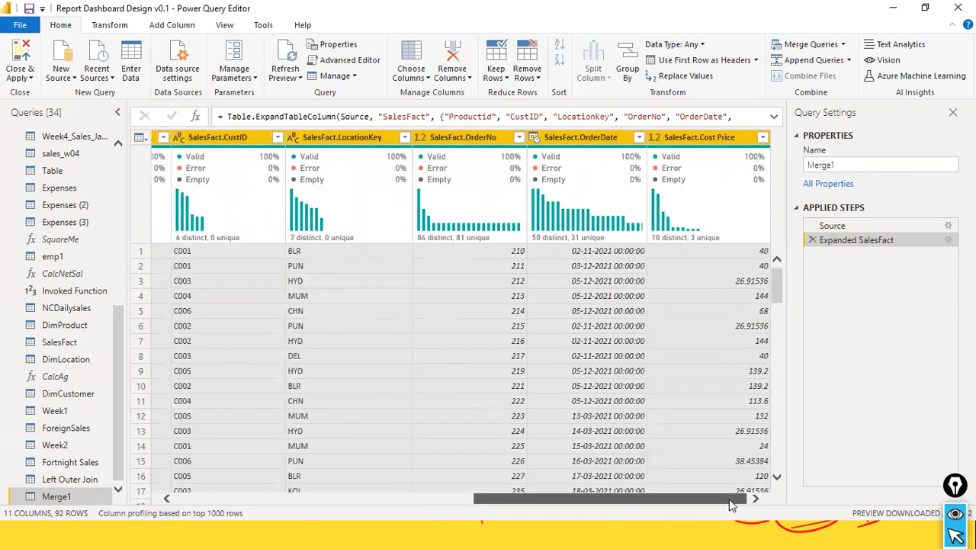
scroll(584, 305, down, 2)
scroll(730, 351, down, 6)
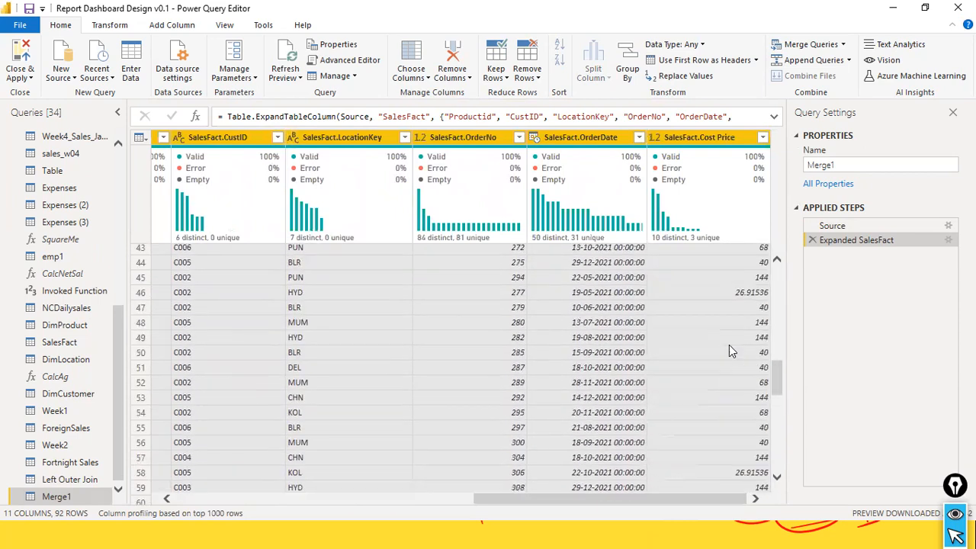
Step: Check the last rows of the right outer merged query, from the SalesFact columns back to the product columns
drag(771, 387, 765, 521)
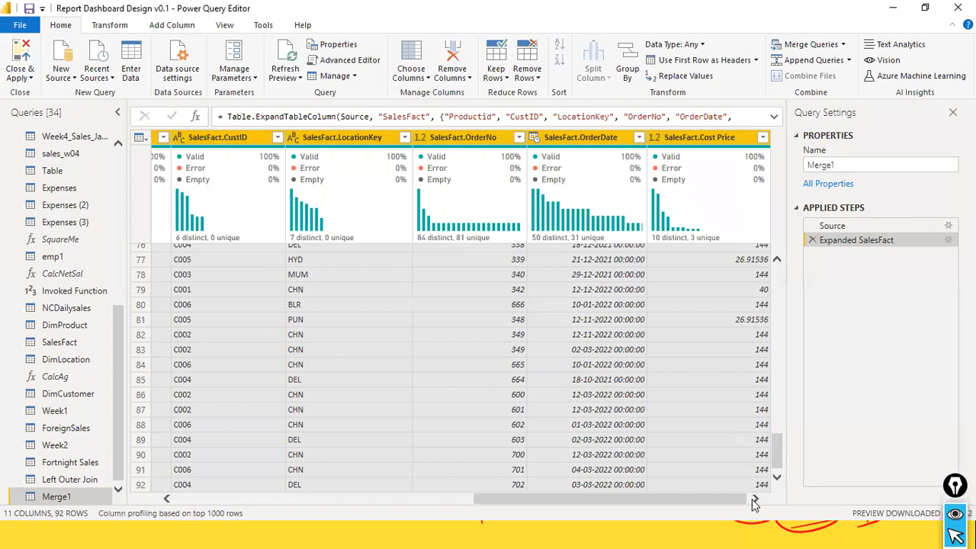
click(812, 526)
click(629, 533)
drag(593, 503, 808, 531)
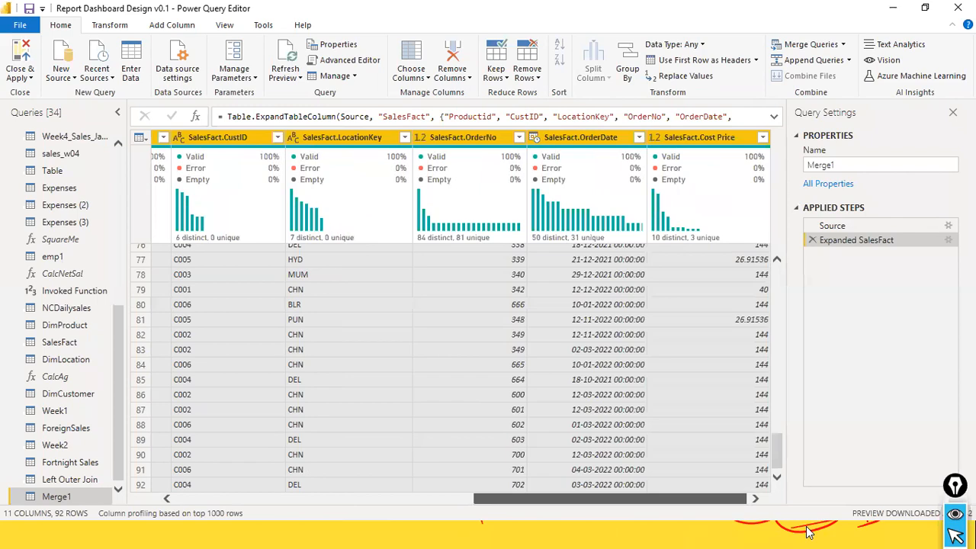
drag(576, 533, 279, 519)
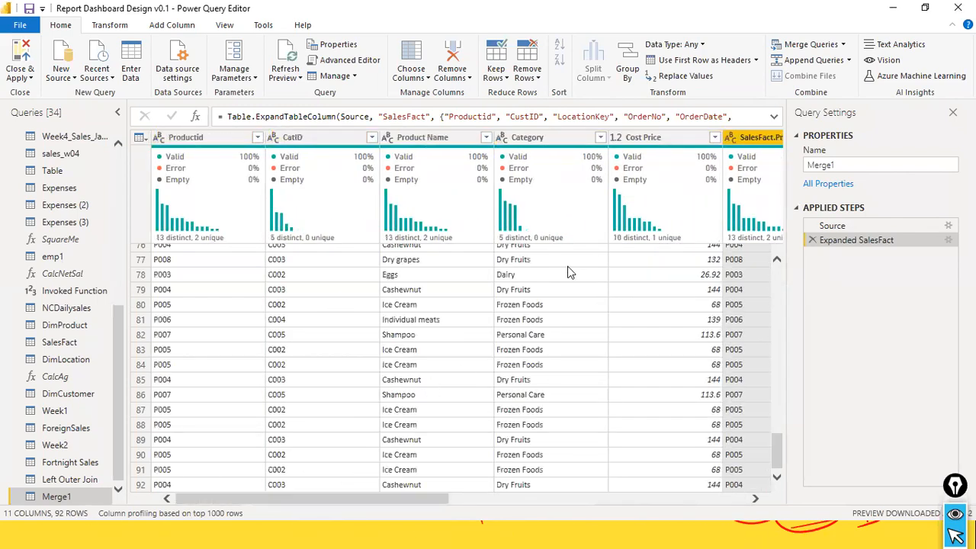
Step: Sketch product IDs A, B and C with the on-screen pen beside an invoice list of A, A and d, and circle the d
key(ctrl+shift+3)
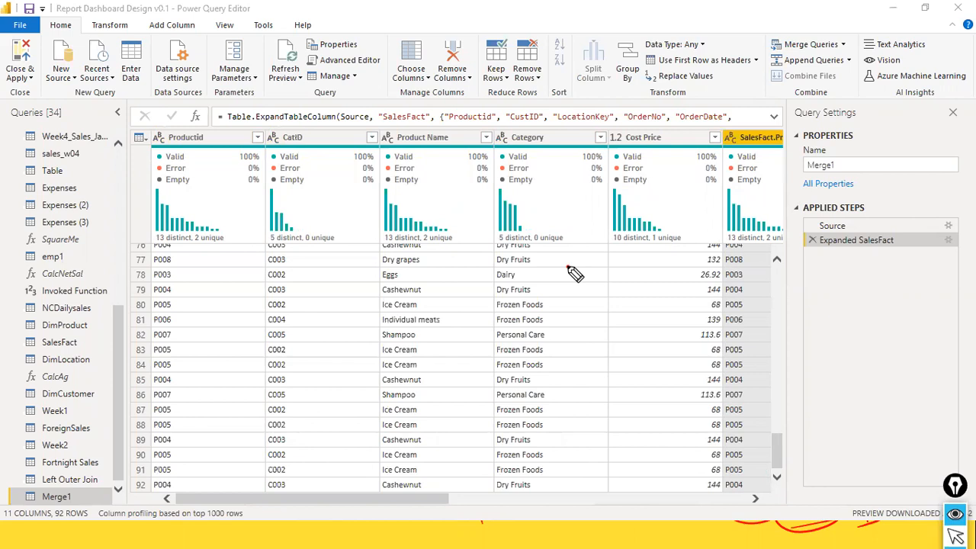
click(569, 268)
mouse_move(316, 286)
mouse_down()
mouse_move(333, 276)
mouse_move(330, 323)
mouse_move(360, 350)
mouse_up()
mouse_move(449, 191)
mouse_down()
mouse_move(477, 203)
mouse_move(520, 197)
mouse_up()
drag(381, 265, 441, 256)
mouse_move(426, 248)
mouse_down()
mouse_move(427, 269)
mouse_move(543, 238)
mouse_up()
mouse_move(565, 241)
mouse_down()
mouse_move(599, 219)
mouse_move(620, 229)
mouse_up()
drag(610, 223, 634, 216)
mouse_move(473, 301)
mouse_down()
mouse_move(480, 279)
mouse_move(490, 299)
mouse_up()
drag(472, 293, 674, 260)
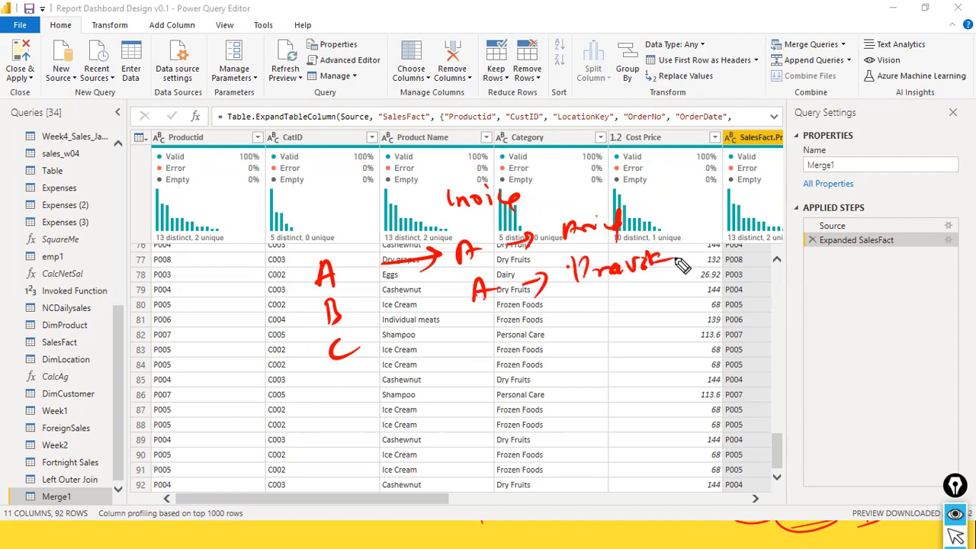
mouse_move(505, 350)
mouse_down()
mouse_move(503, 364)
mouse_move(671, 323)
mouse_move(643, 337)
mouse_up()
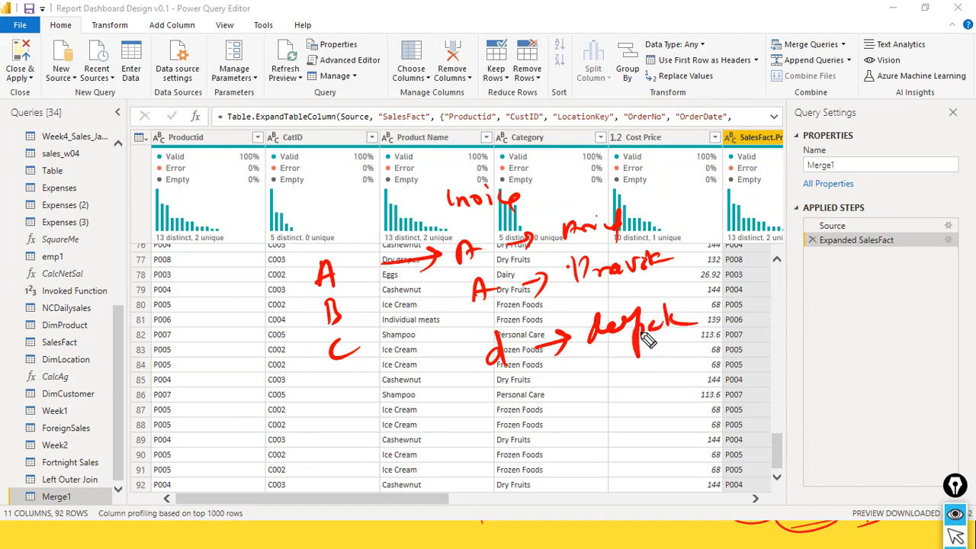
drag(527, 329, 497, 370)
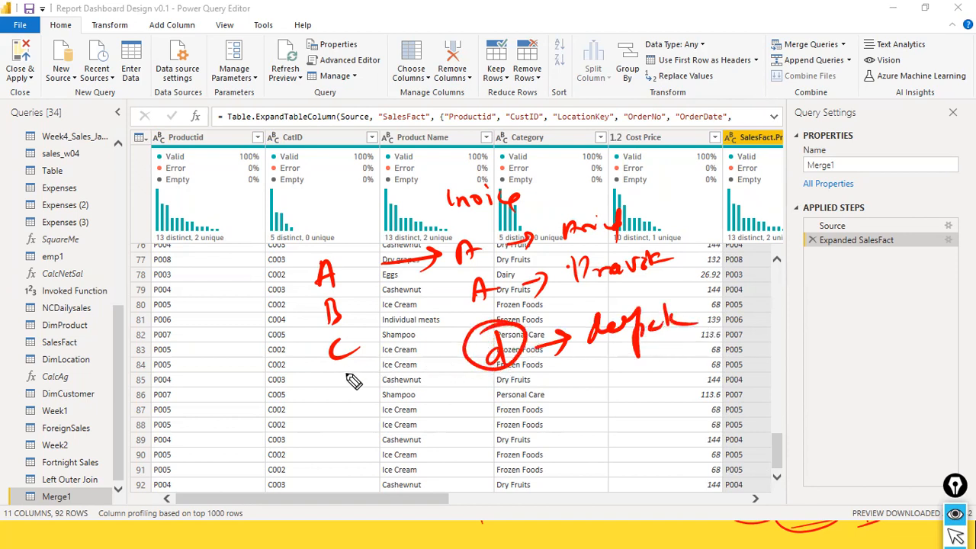
Step: Circle the handwritten list A, B, C and label it as the product ID
mouse_move(335, 238)
mouse_down()
mouse_move(306, 332)
mouse_move(384, 345)
mouse_up()
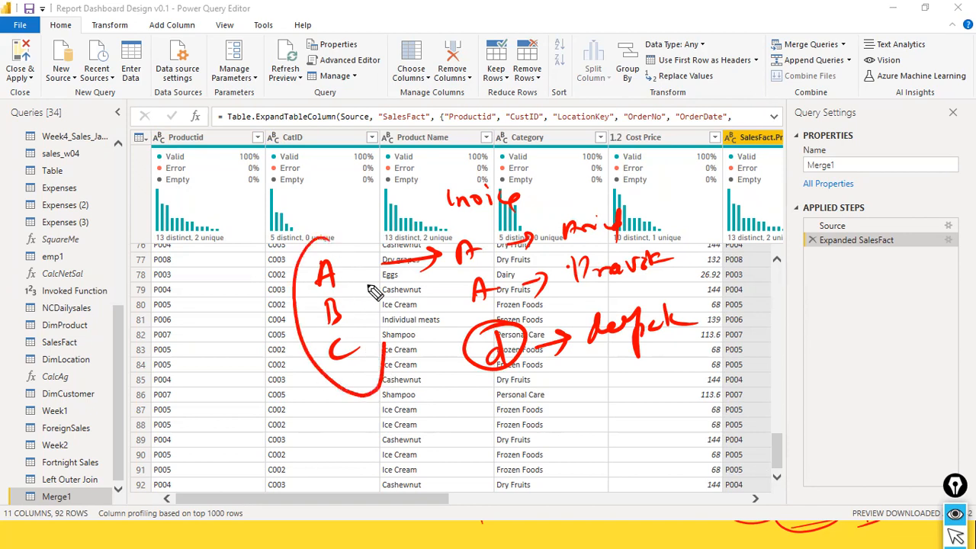
drag(369, 288, 324, 243)
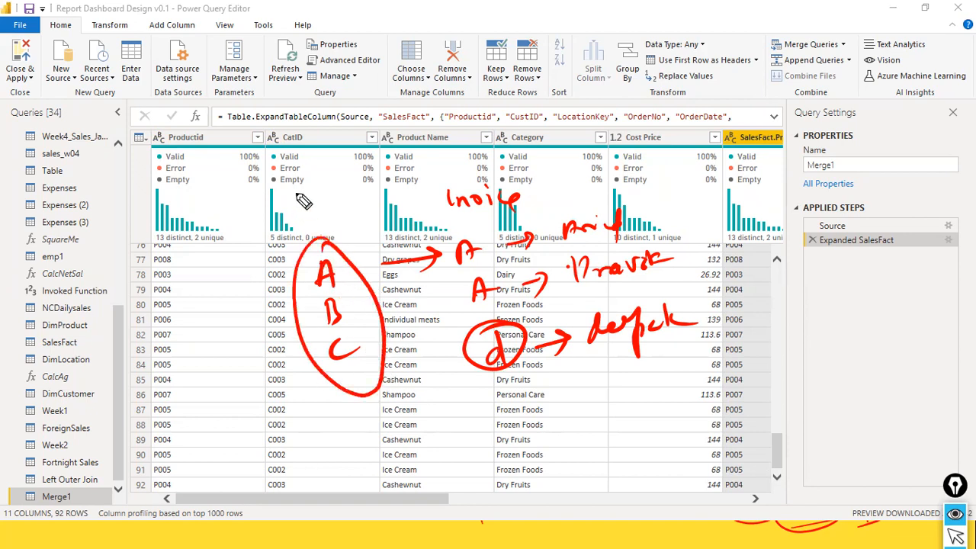
mouse_move(275, 200)
mouse_down()
mouse_move(321, 206)
mouse_move(370, 194)
mouse_up()
drag(377, 171, 378, 192)
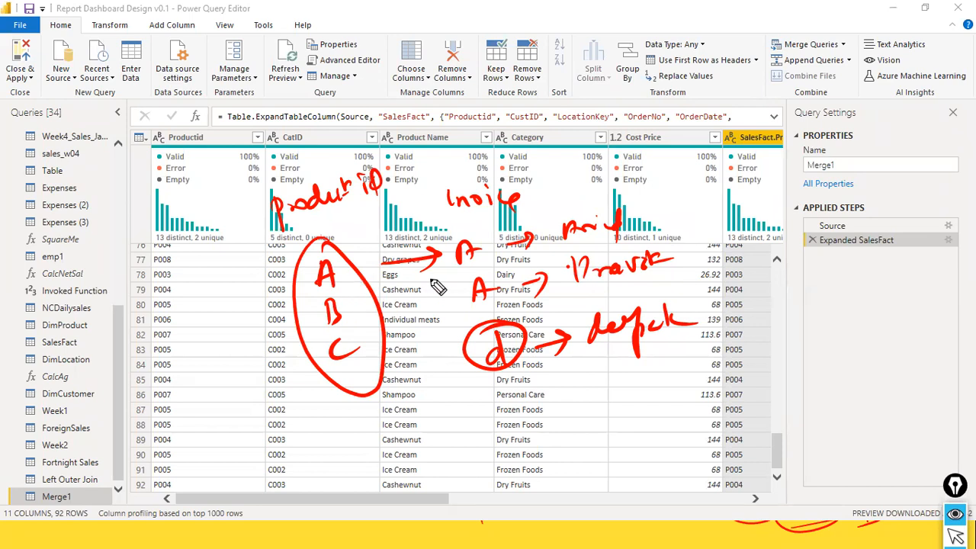
Step: Mark an A beside the d, circle the invoice entries, and erase all pen annotations from the screen
mouse_move(471, 347)
mouse_down()
mouse_move(473, 334)
mouse_move(479, 347)
mouse_up()
drag(469, 343, 481, 340)
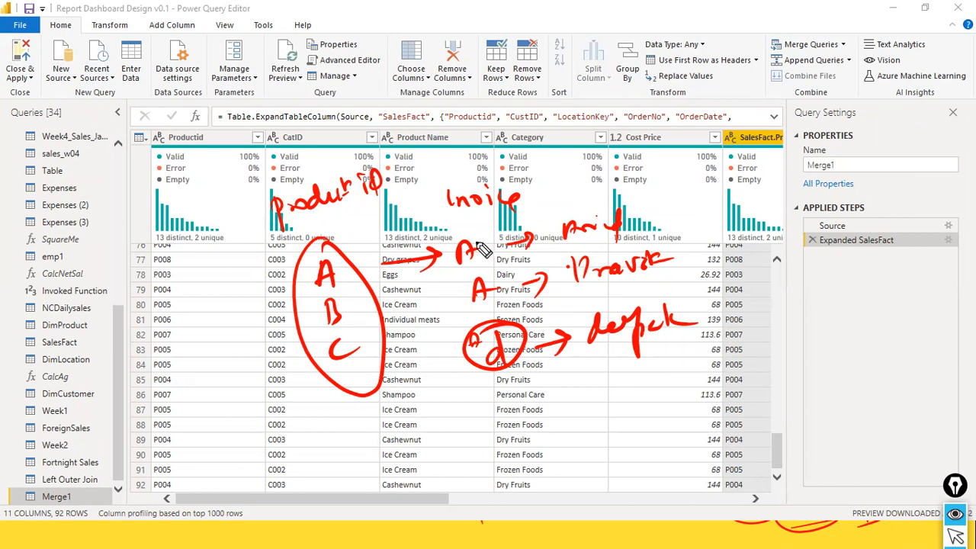
mouse_move(471, 233)
mouse_down()
mouse_move(488, 319)
mouse_move(456, 233)
mouse_up()
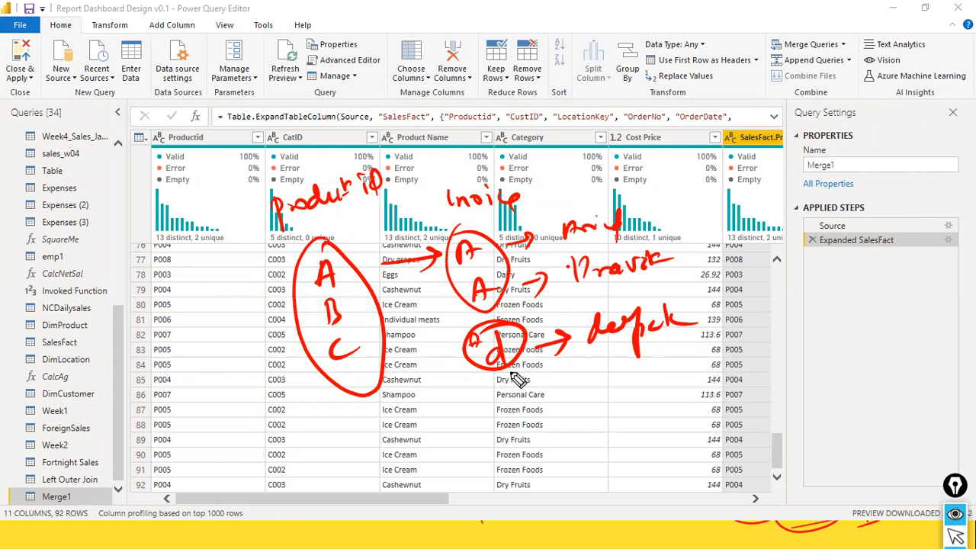
drag(697, 320, 727, 310)
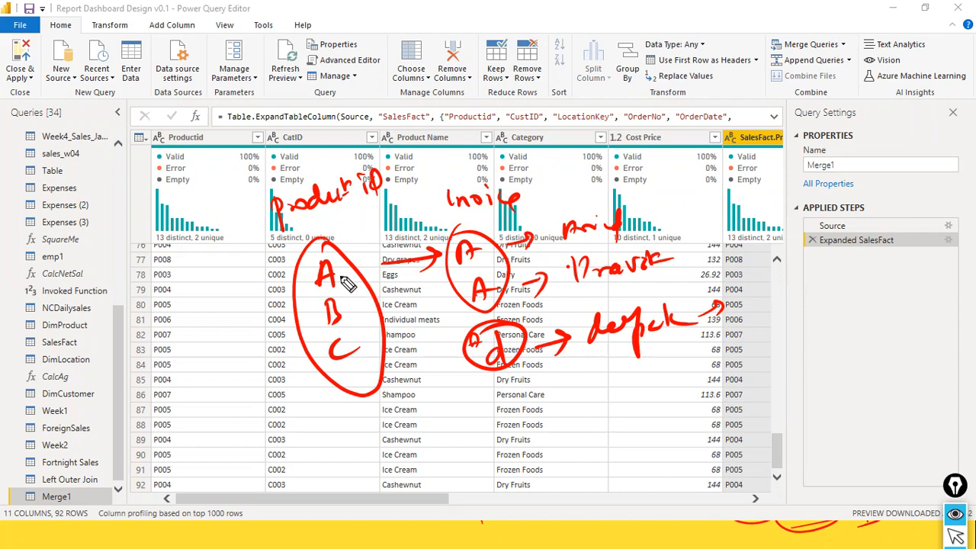
drag(516, 367, 543, 396)
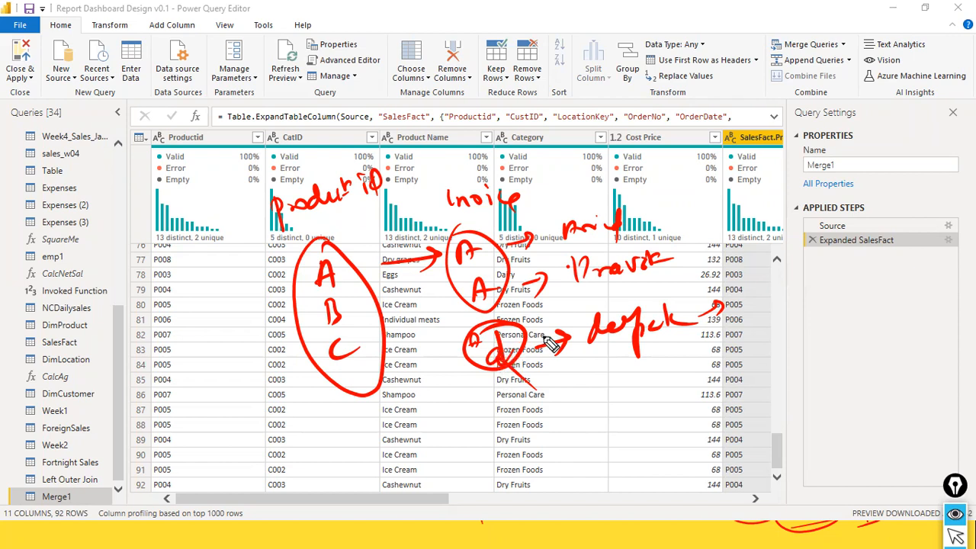
mouse_move(471, 339)
mouse_down()
mouse_move(468, 362)
mouse_move(489, 348)
mouse_up()
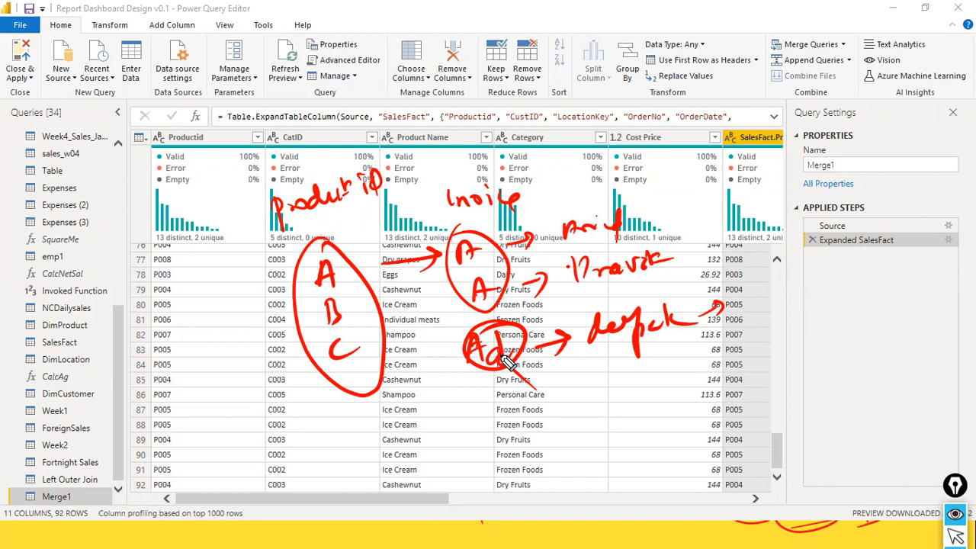
drag(441, 343, 415, 215)
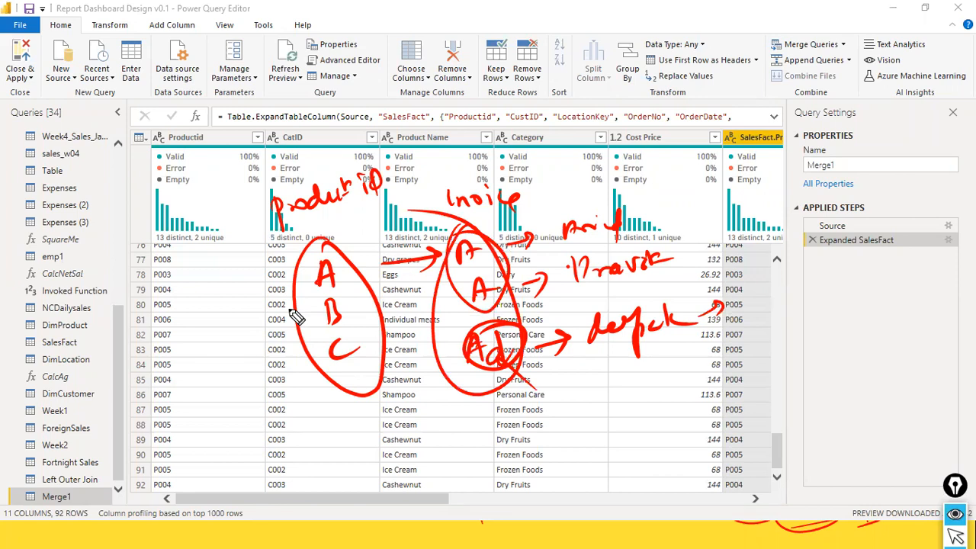
key(ctrl+shift+7)
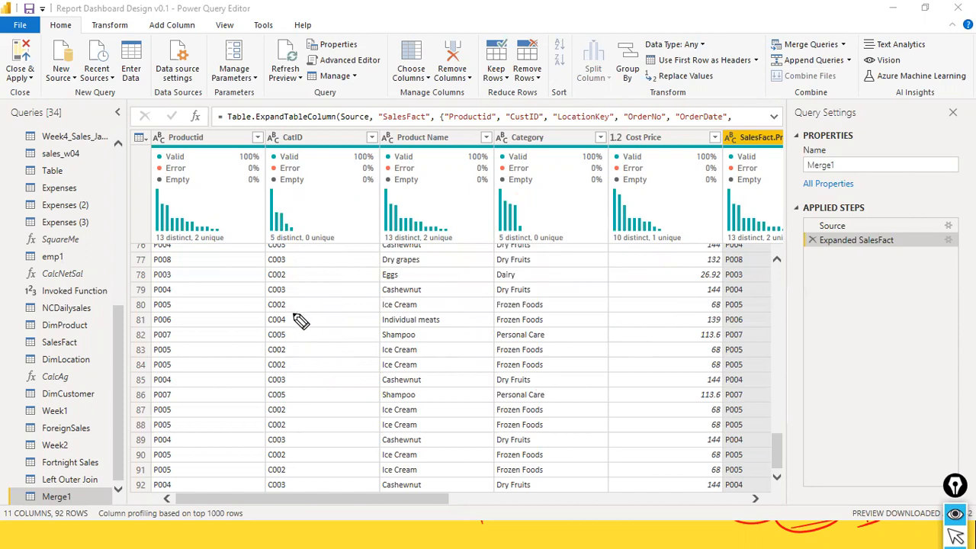
key(ctrl+shift+1)
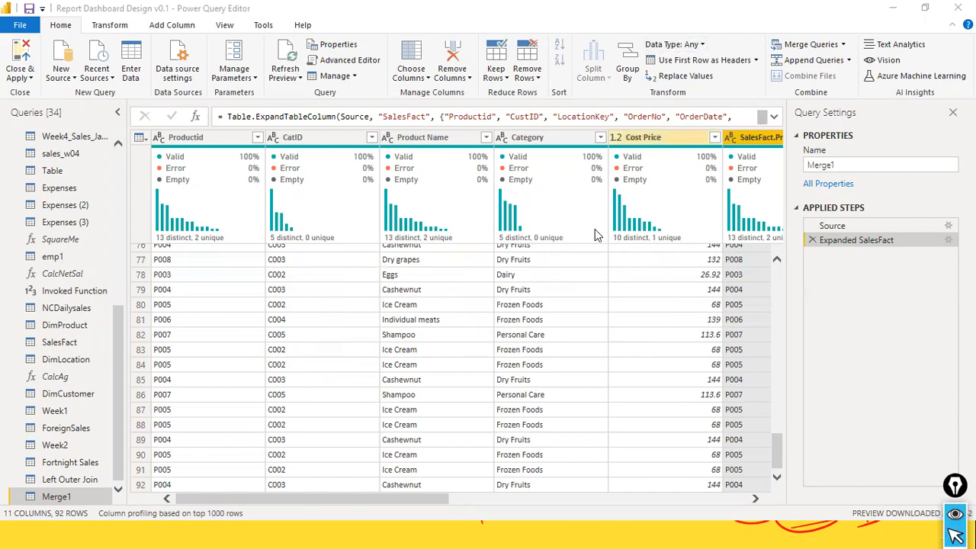
Step: Review the join diagrams on the Merging & Appending data sets slide in PowerPoint and return to Power Query Editor
key(alt+Tab)
key(alt+Tab)
key(alt+Tab)
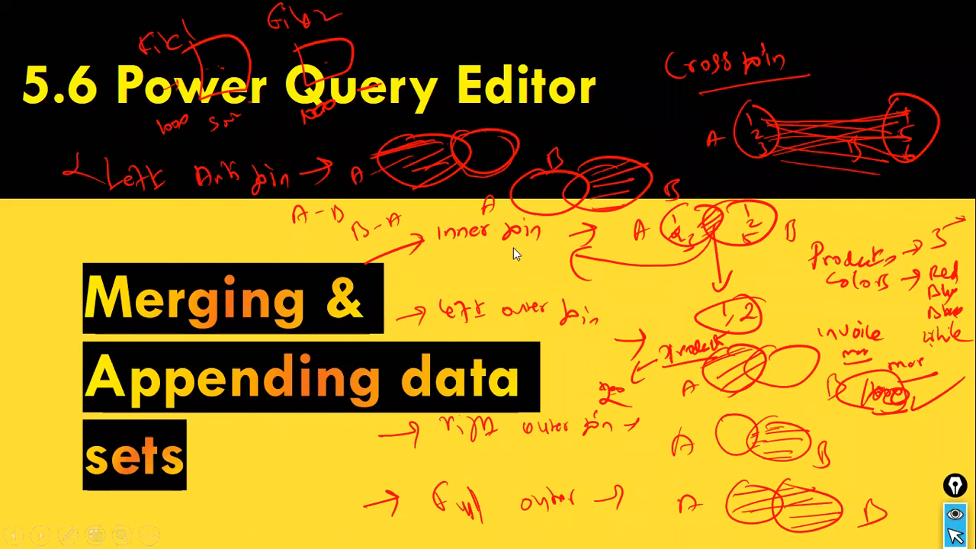
key(alt+Tab)
mouse_move(341, 227)
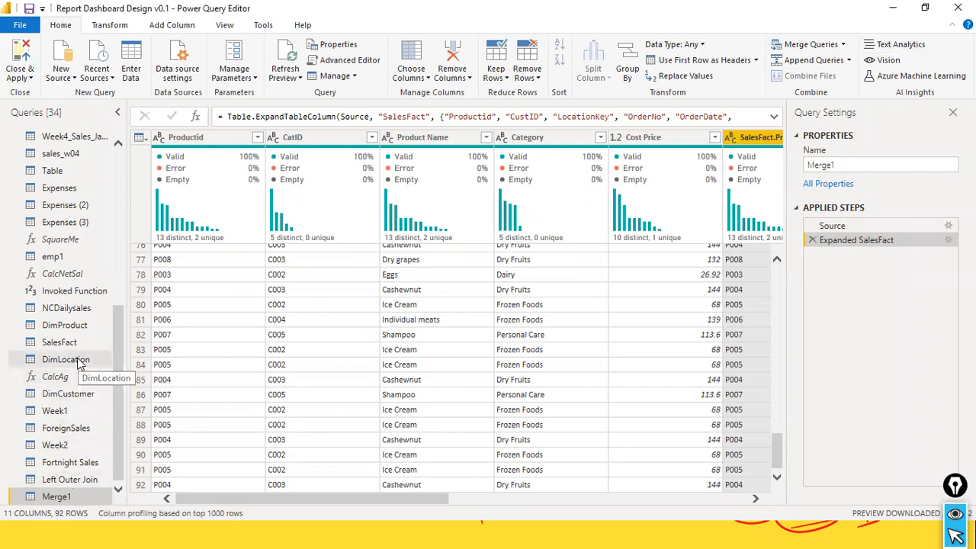
Step: Start a merge as a new query with DimLocation as the first table and SalesFact as the second
click(79, 361)
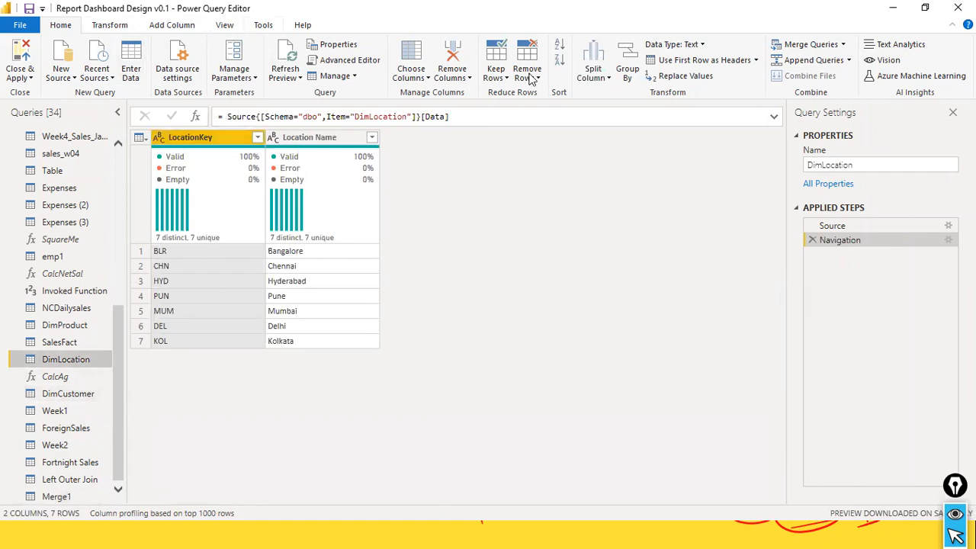
click(843, 45)
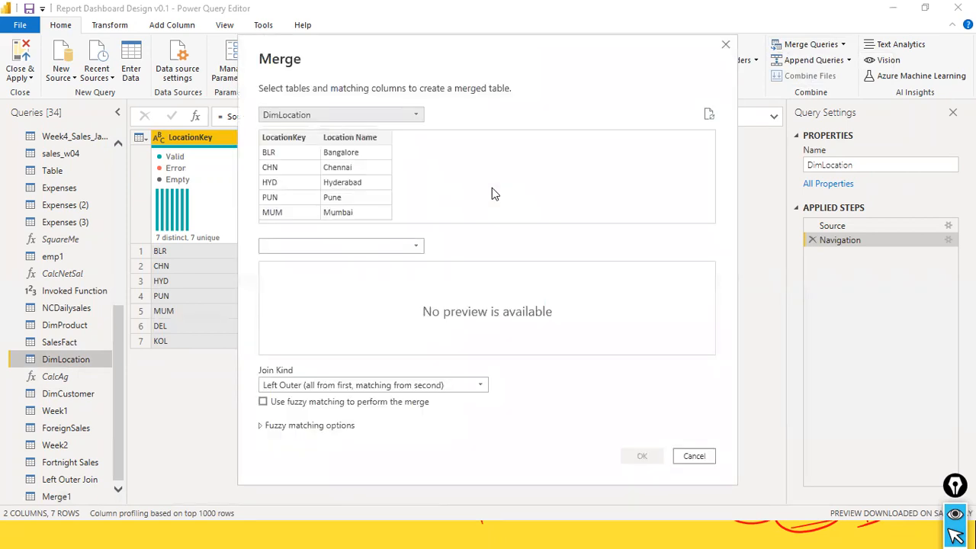
click(416, 248)
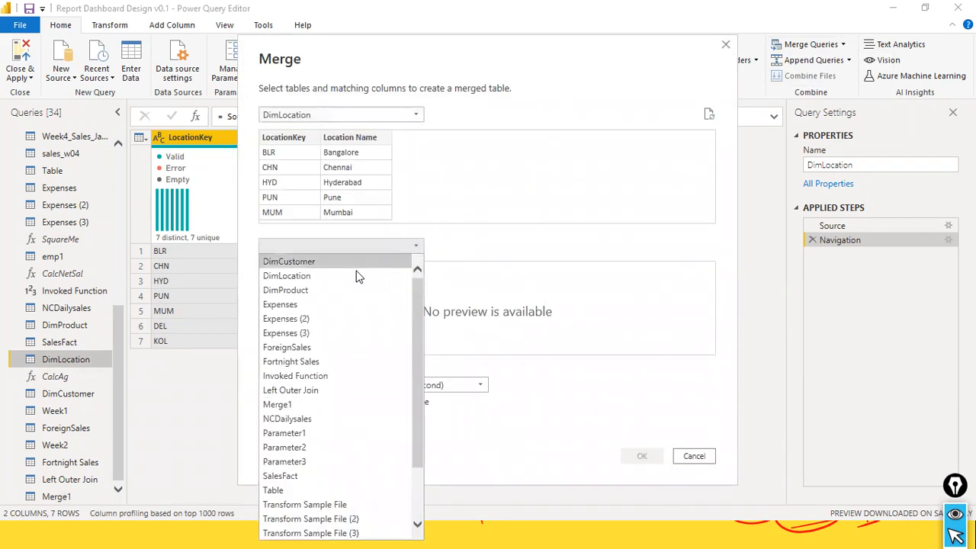
scroll(325, 461, down, 2)
click(329, 406)
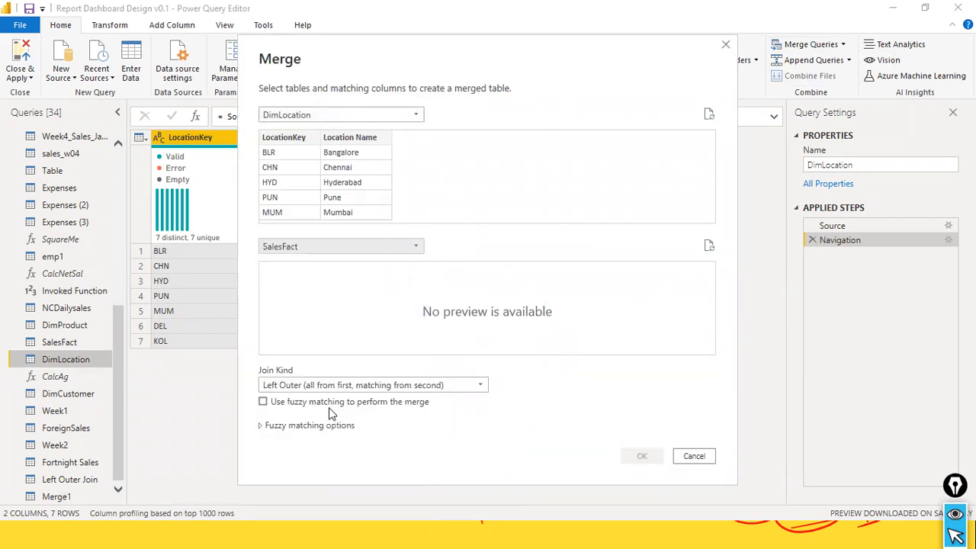
Step: Merge DimLocation and SalesFact with a Left Anti join matched on their LocationKey columns
click(299, 142)
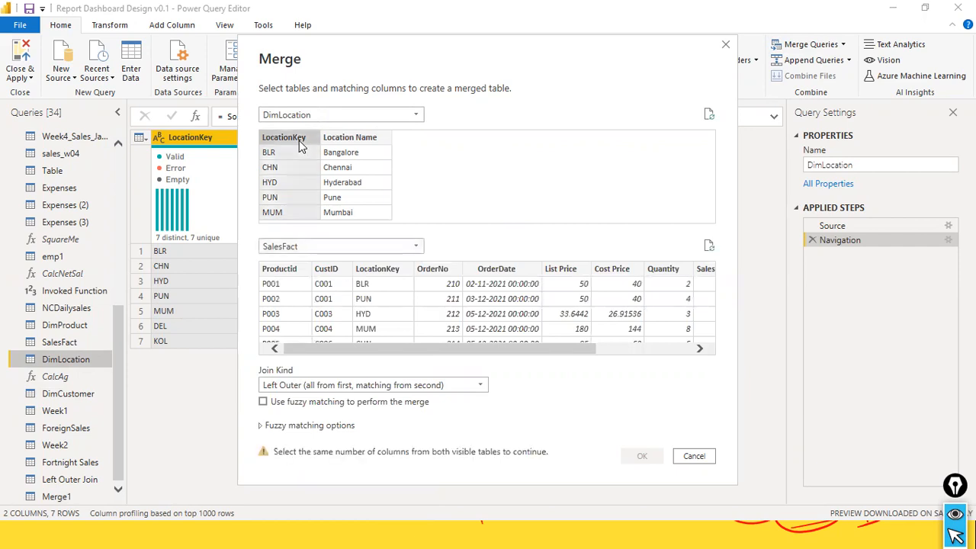
click(379, 267)
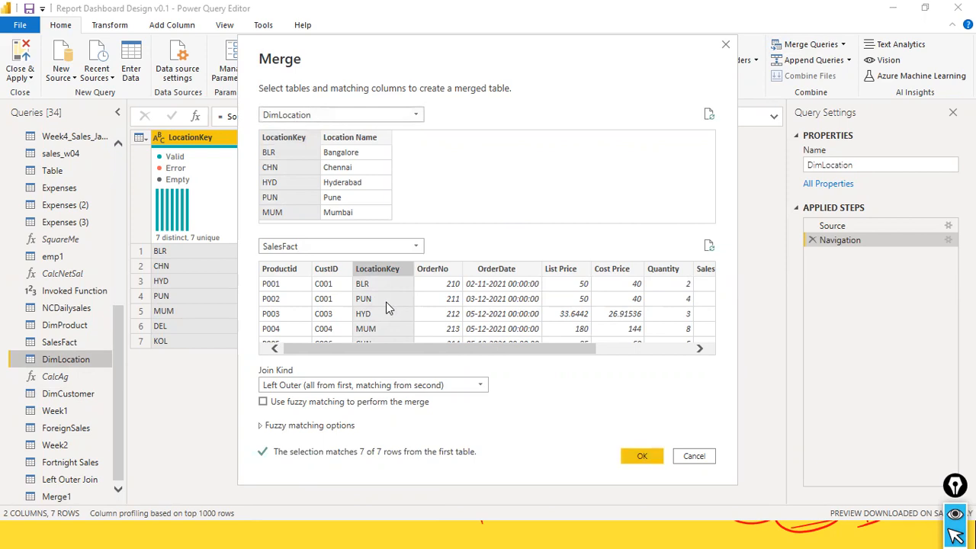
click(331, 385)
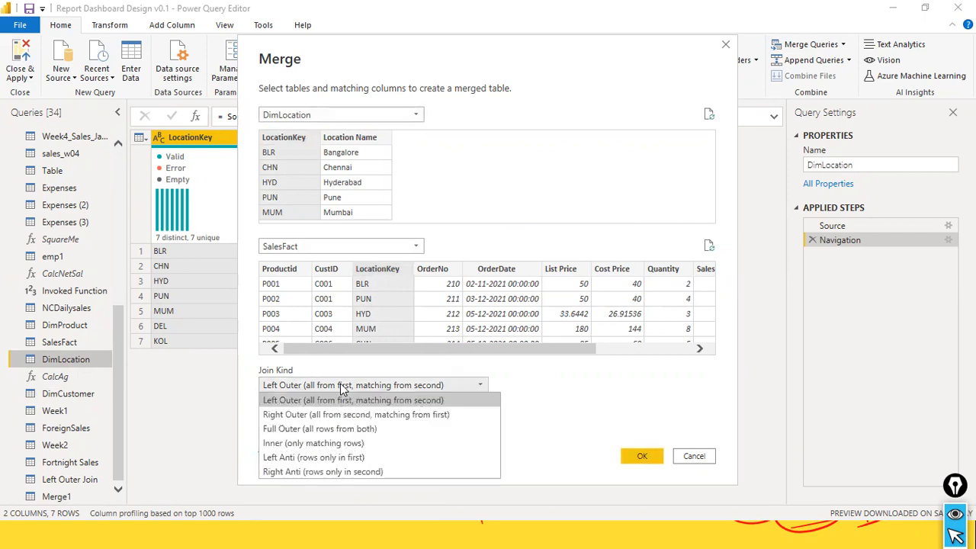
click(305, 462)
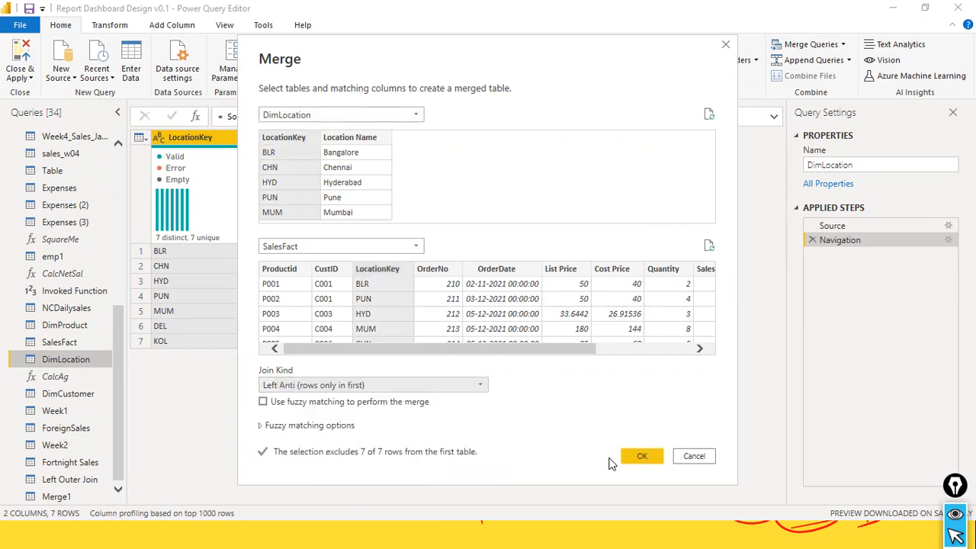
click(638, 458)
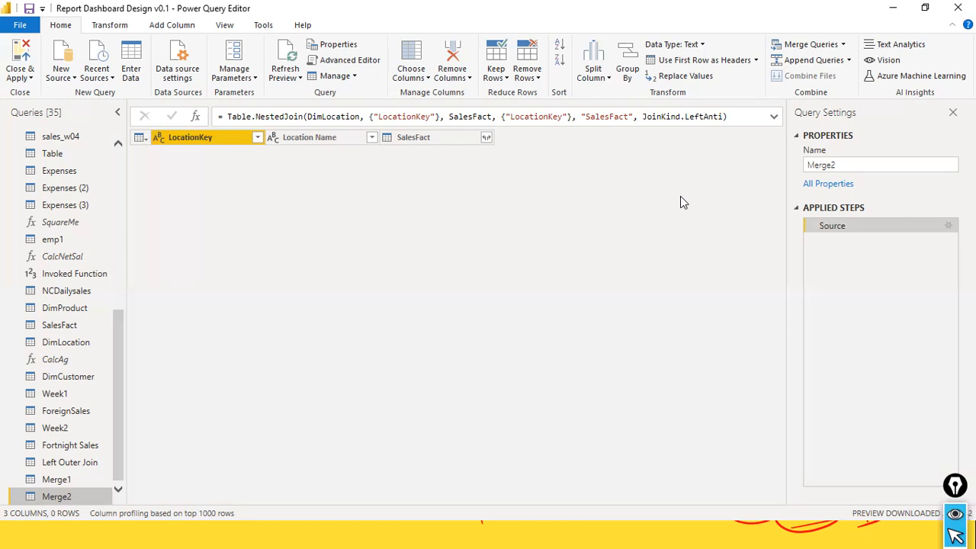
Step: Switch to the PowerPoint slide show and advance to the slide about query parameters
key(alt+Tab)
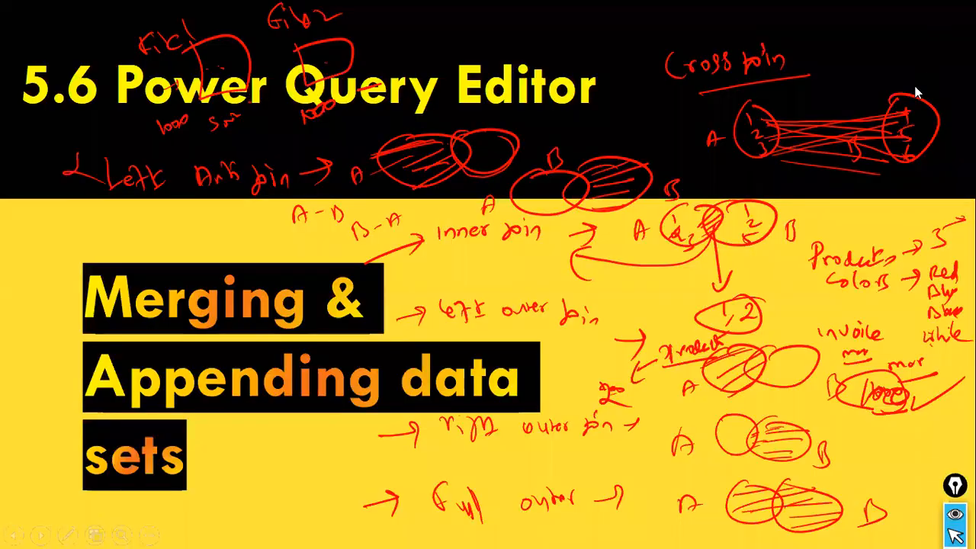
key(Right)
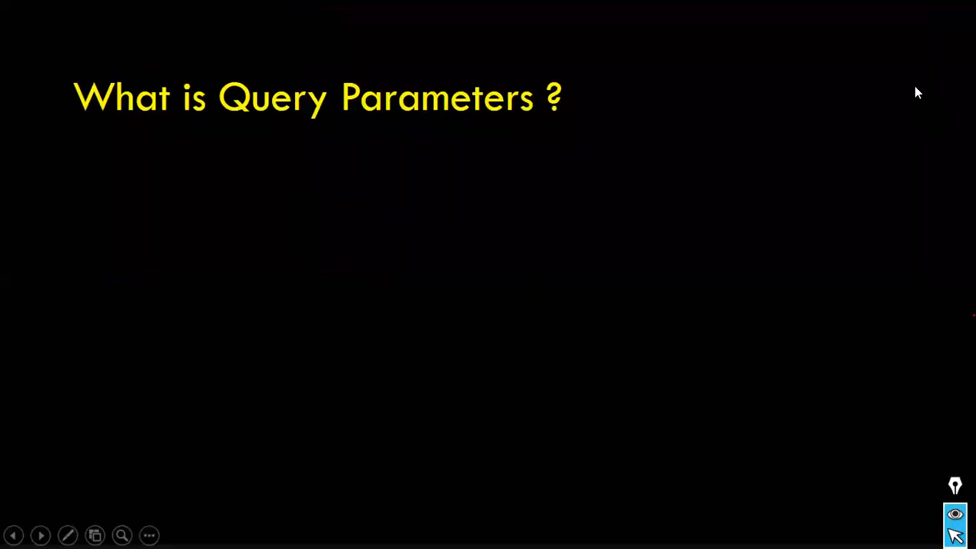